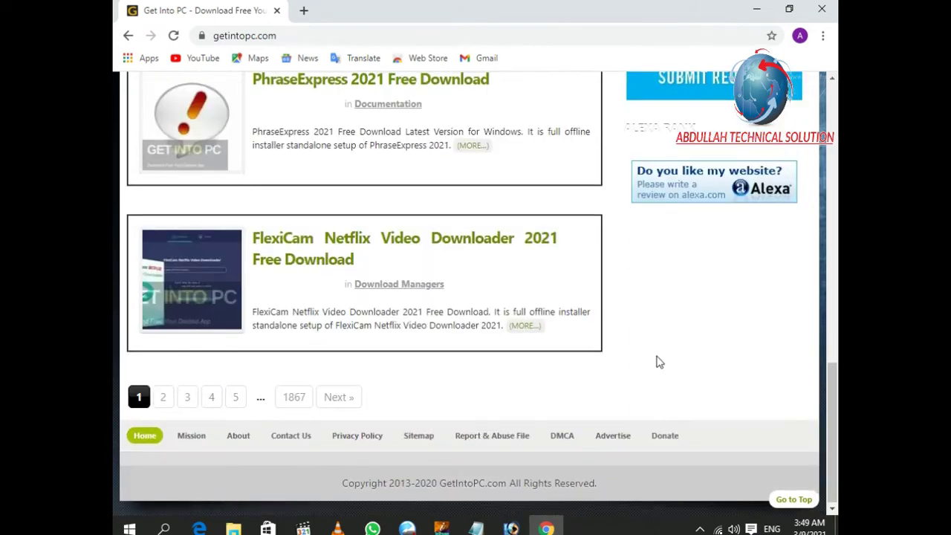
Search the Get Into PC website for MP3Tag.Pro using the copied name
scroll(613, 201, up, 5)
scroll(531, 136, up, 3)
scroll(530, 136, up, 3)
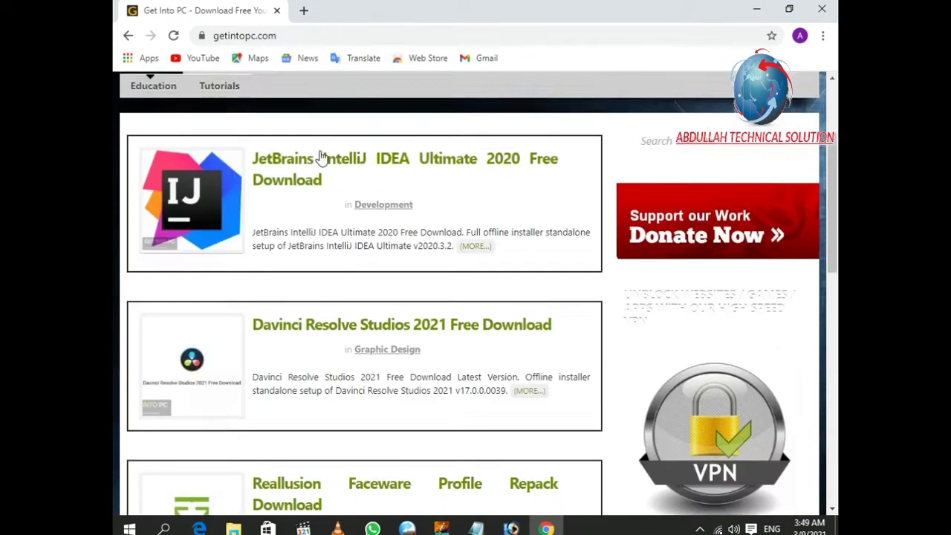
click(699, 194)
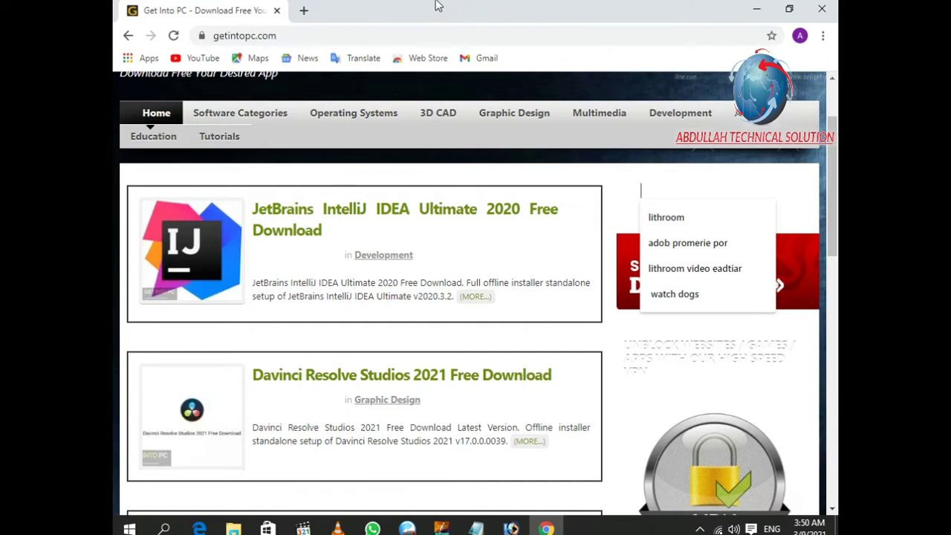
right_click(674, 195)
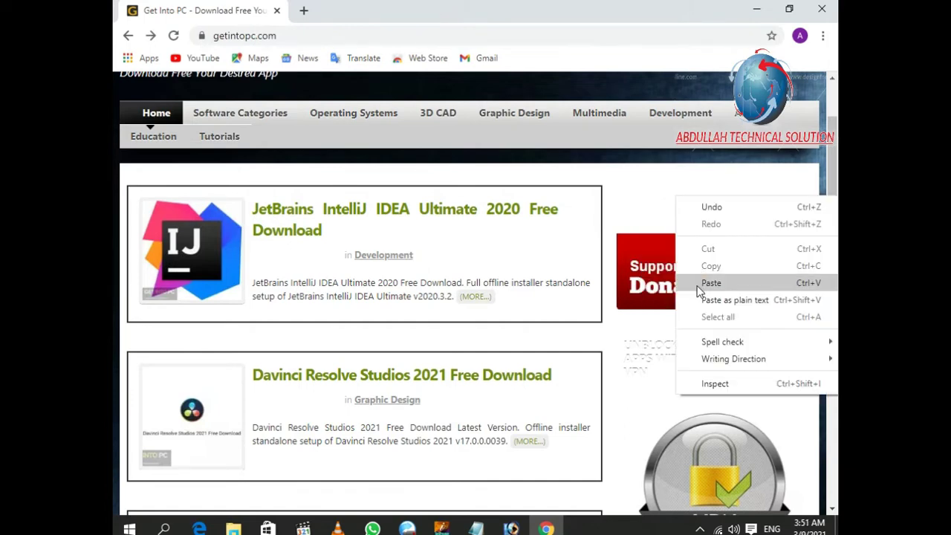
click(695, 283)
key(Return)
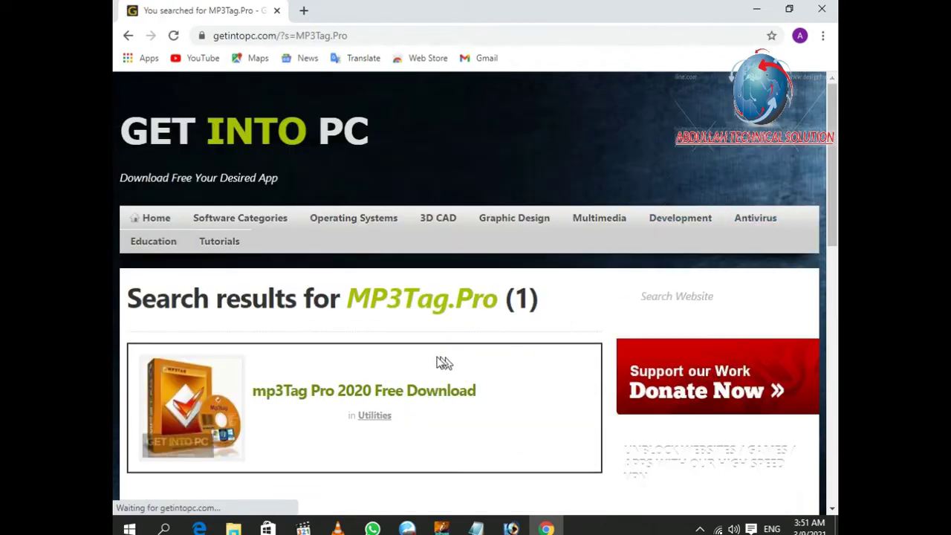
Open the mp3Tag Pro 2020 Free Download page from the search results
scroll(446, 364, down, 1)
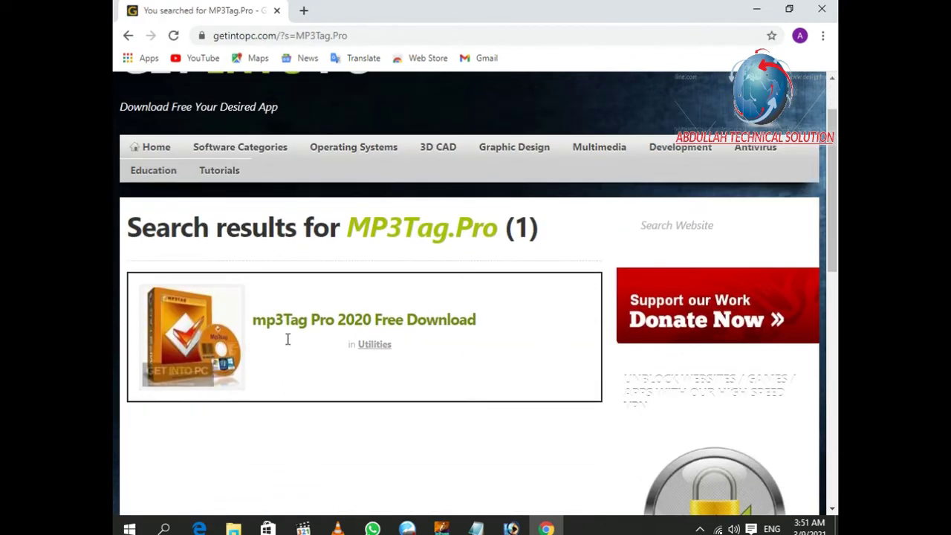
scroll(275, 346, down, 1)
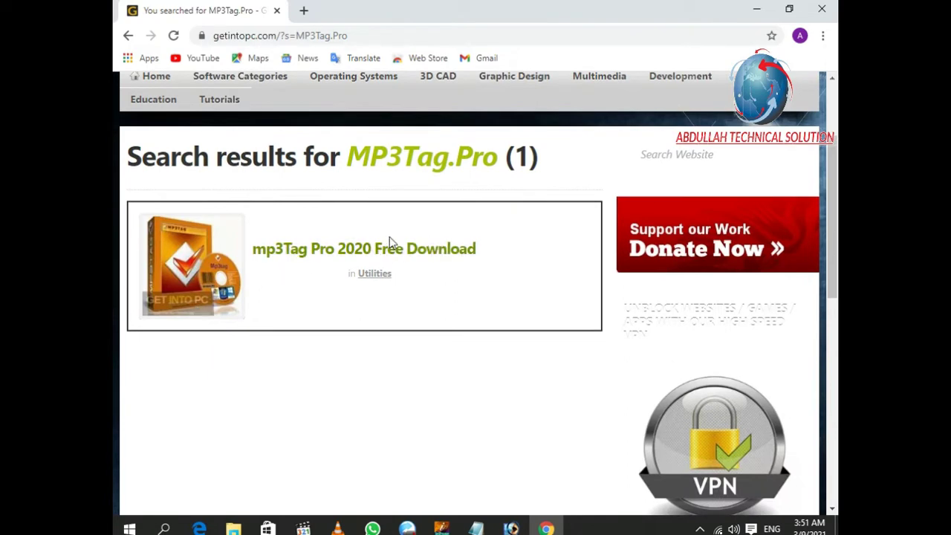
click(396, 245)
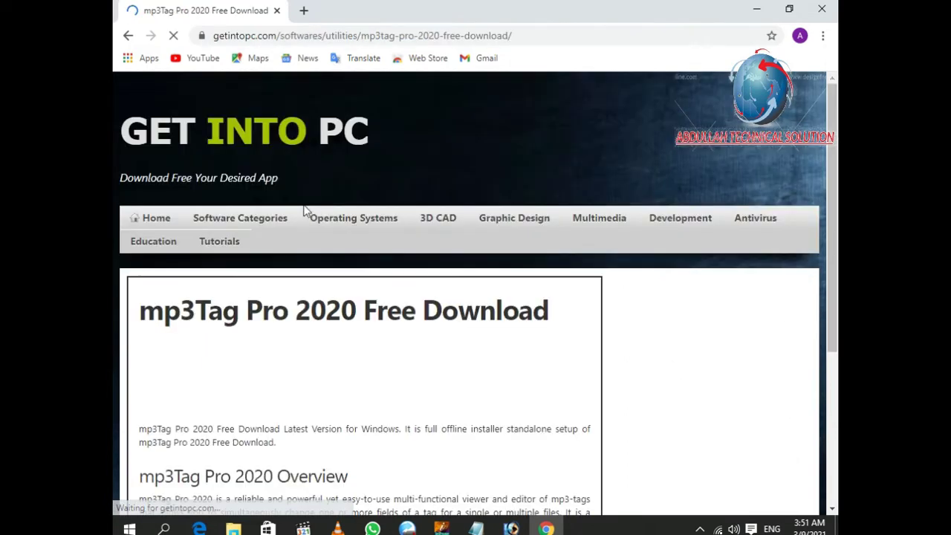
Read through the mp3Tag Pro 2020 page, examining its overview, features, technical setup details and system requirements
scroll(291, 358, down, 1)
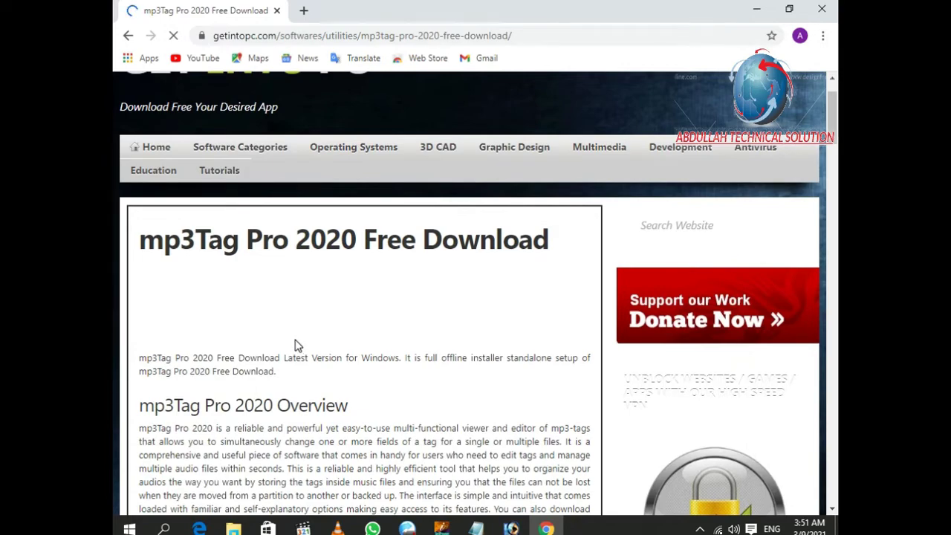
scroll(295, 346, down, 1)
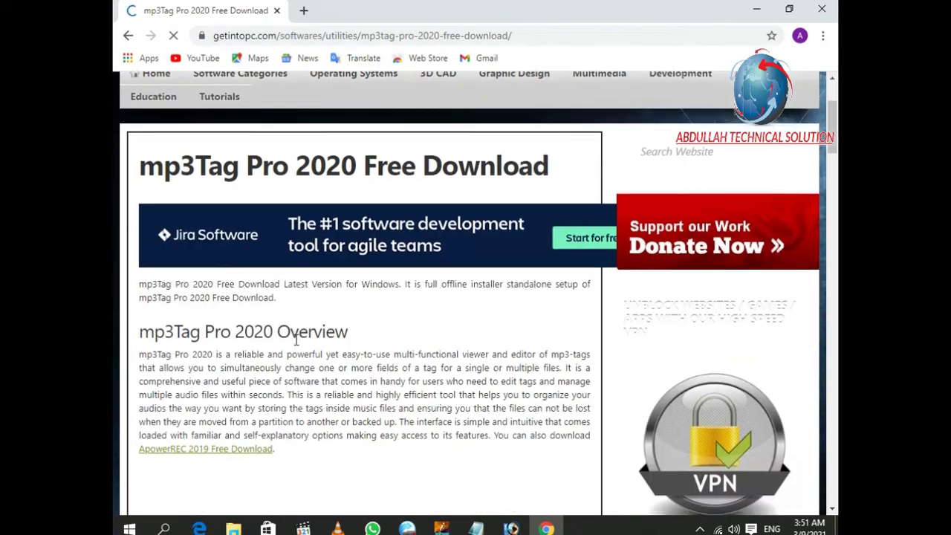
scroll(296, 344, down, 9)
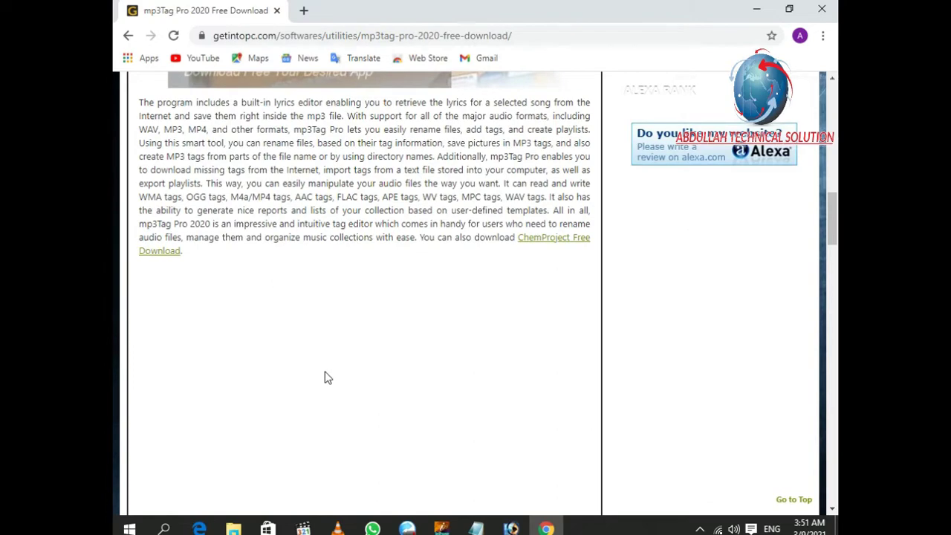
scroll(319, 379, down, 7)
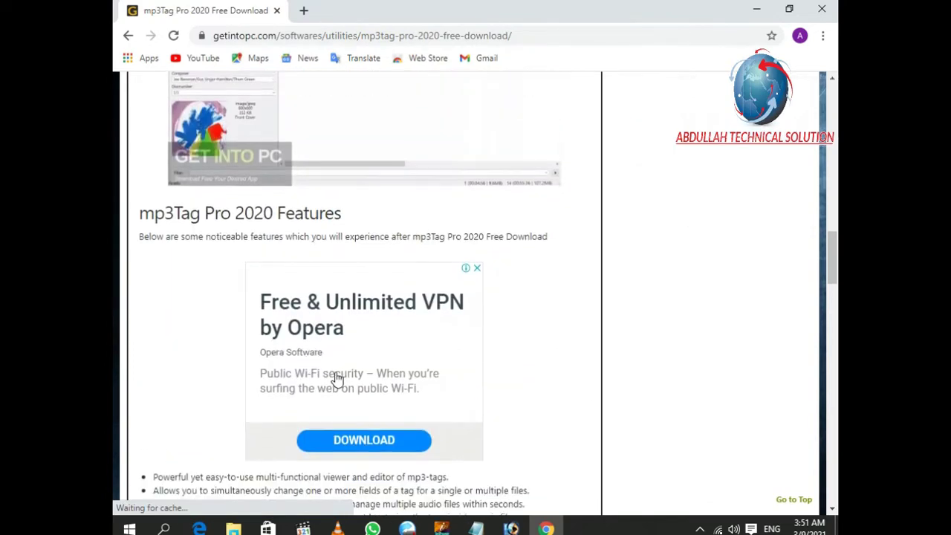
scroll(305, 386, down, 11)
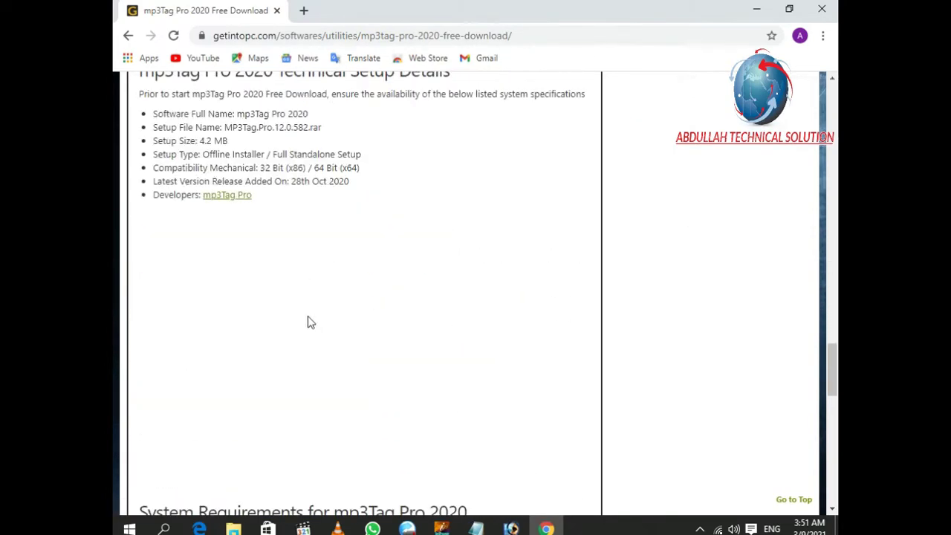
scroll(334, 240, down, 3)
scroll(276, 171, up, 2)
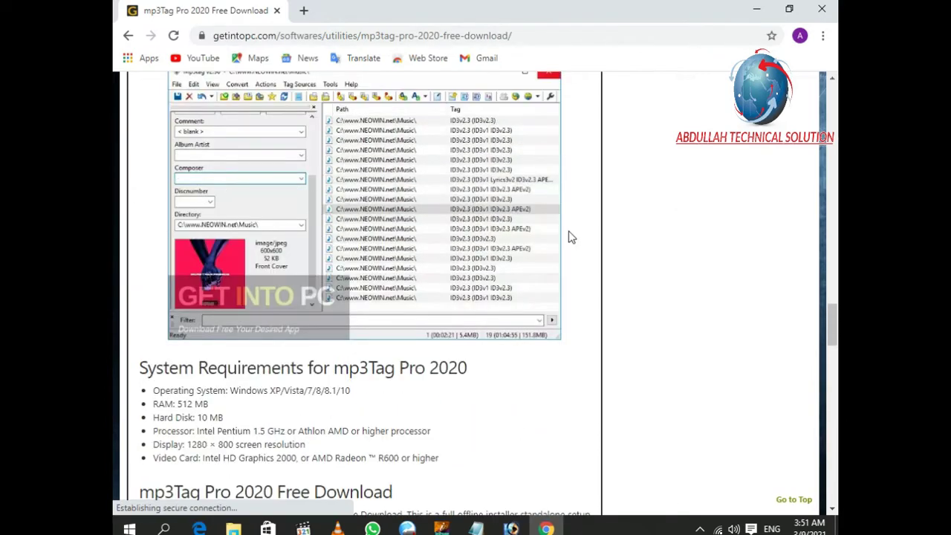
scroll(355, 347, down, 4)
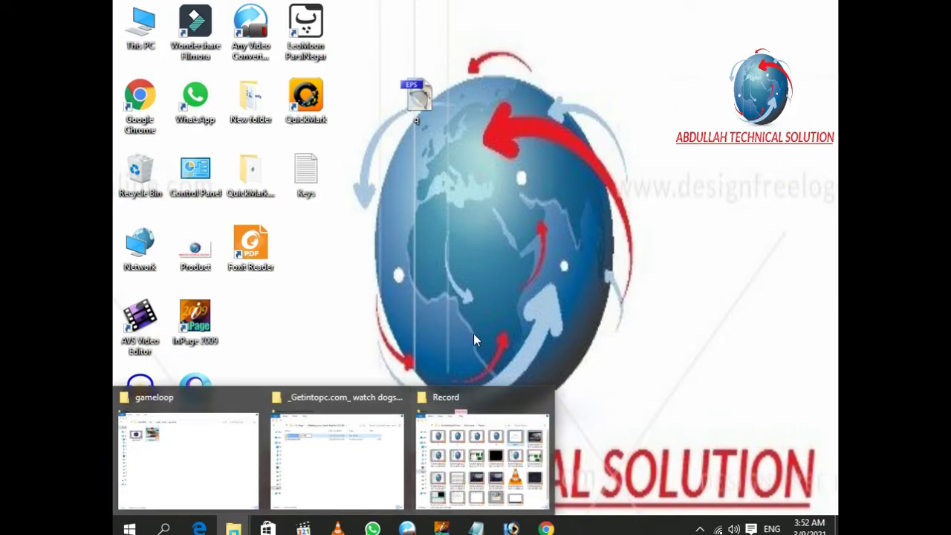
Switch to File Explorer, open the MP3Tag.Pro.12.0.582 folder and run the mp3Tag Pro_12.0 installer, allowing it to start
click(333, 465)
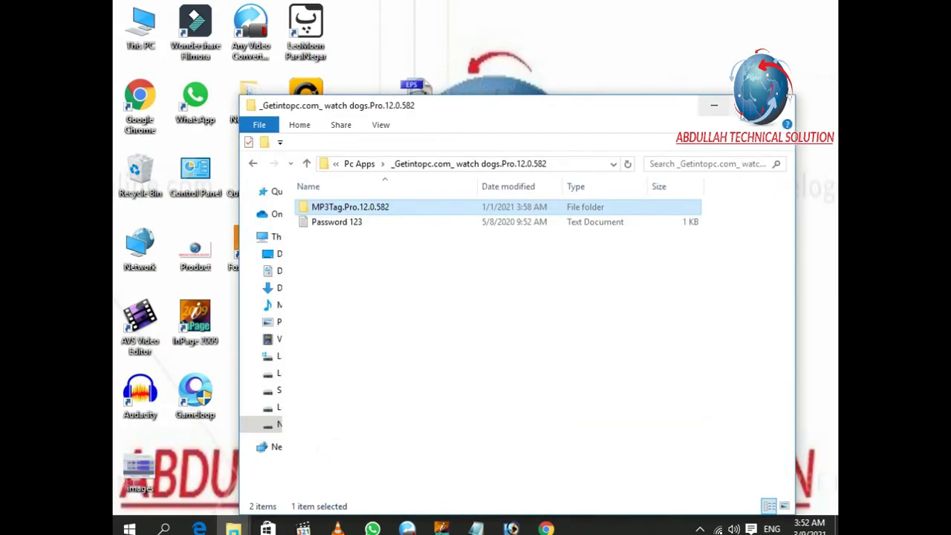
click(749, 105)
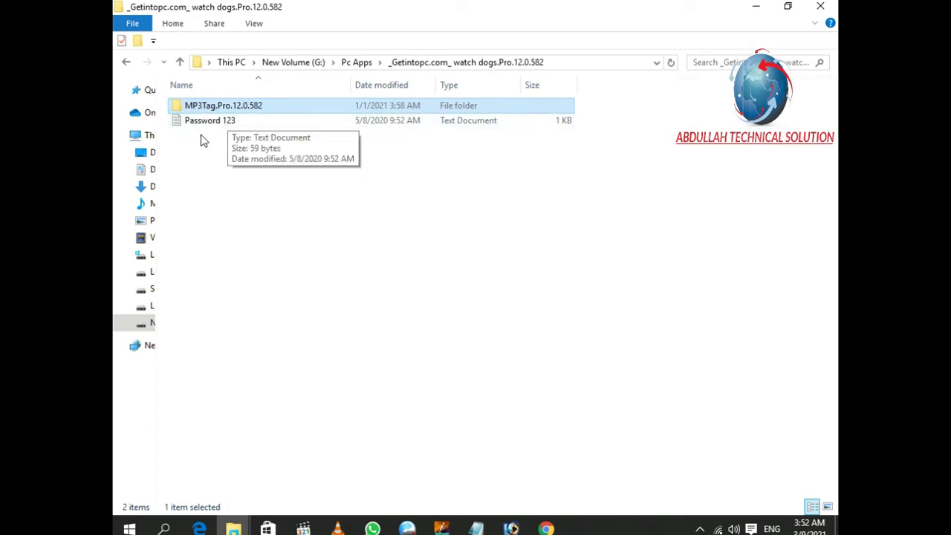
double_click(248, 105)
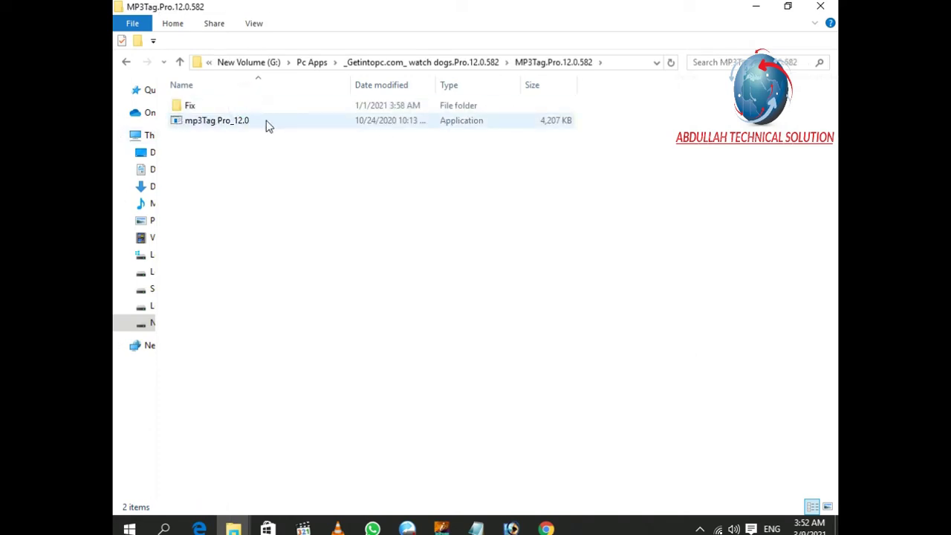
click(228, 127)
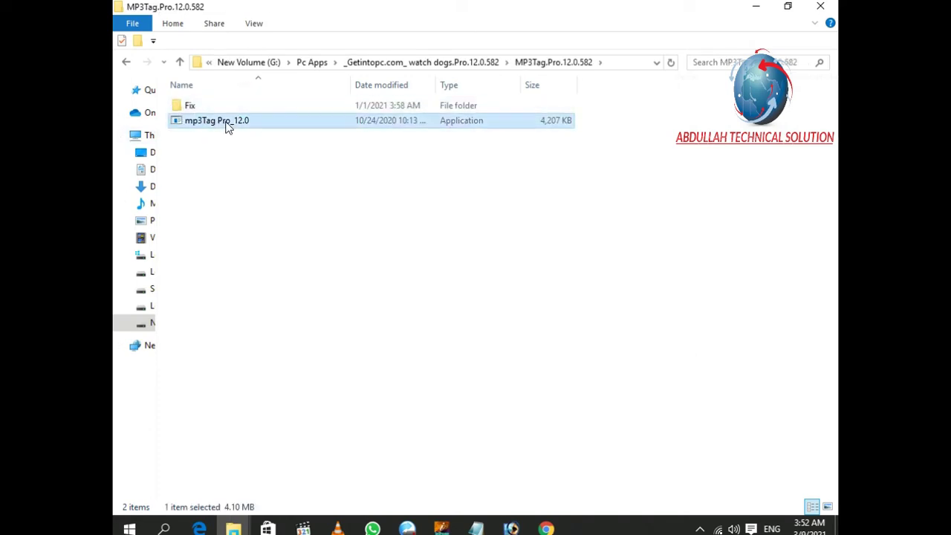
double_click(228, 126)
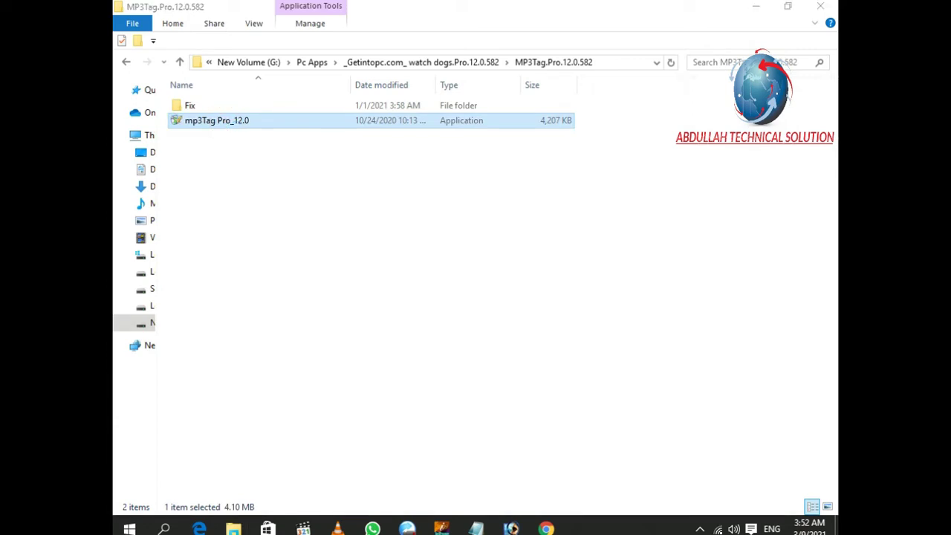
click(483, 296)
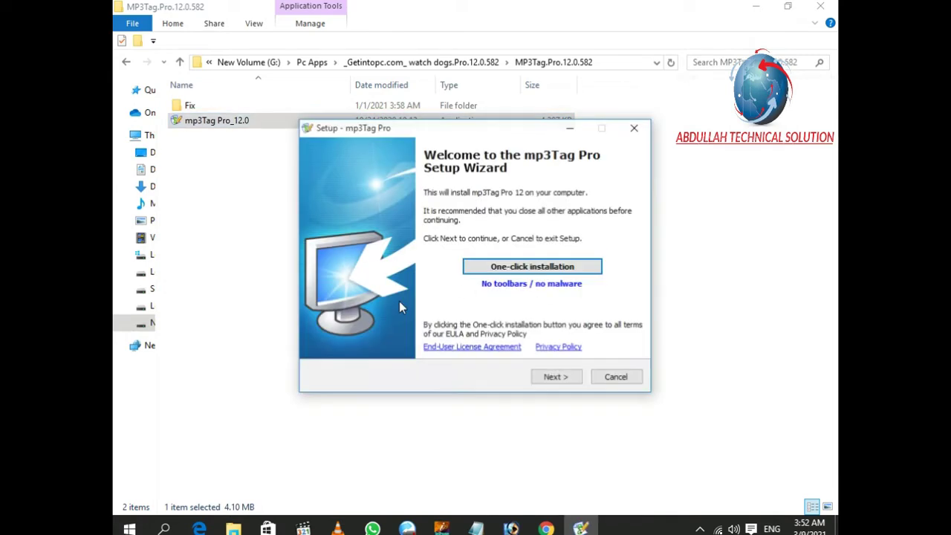
Start the step-by-step mp3Tag Pro setup and accept its license agreement
click(543, 379)
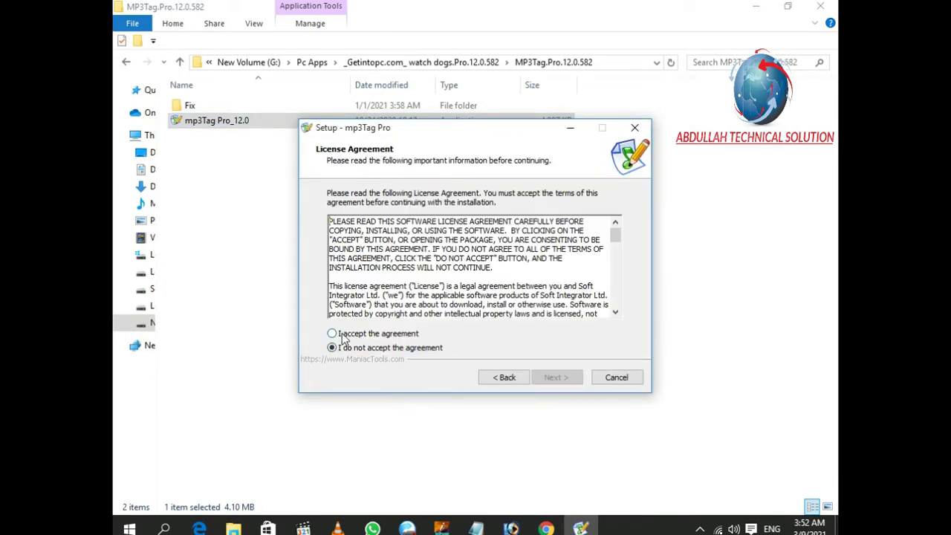
click(343, 336)
click(555, 377)
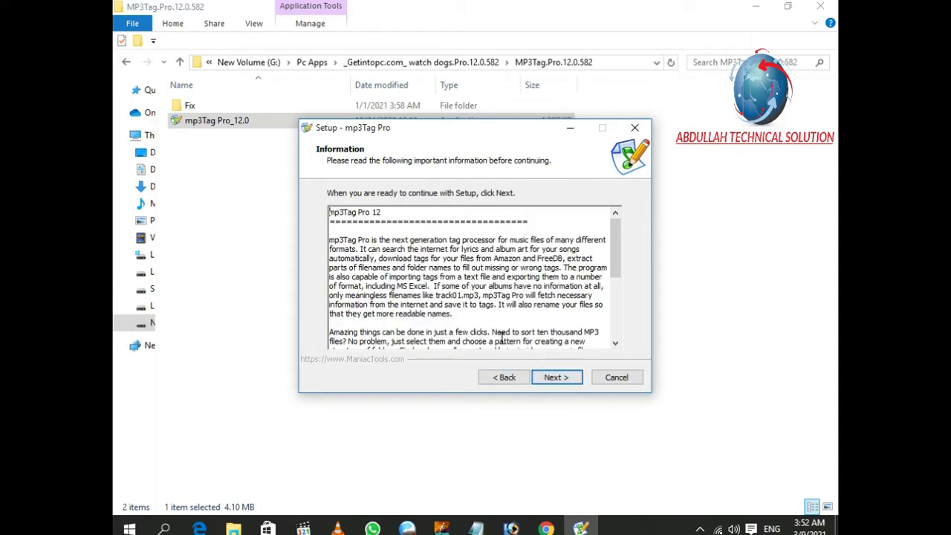
Install mp3Tag Pro with the default folders and both desktop and Quick Launch shortcuts, and finish setup without launching it
click(553, 387)
click(552, 382)
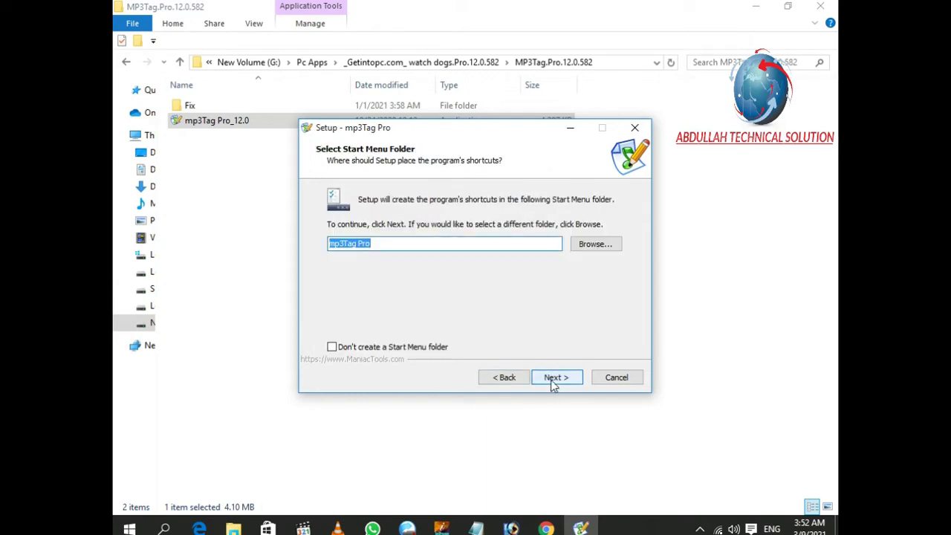
click(550, 379)
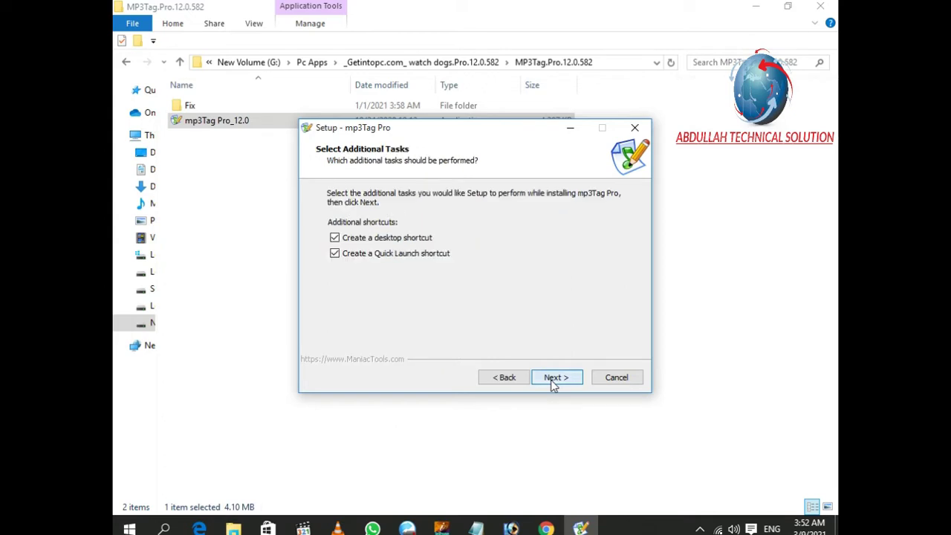
click(550, 380)
click(556, 377)
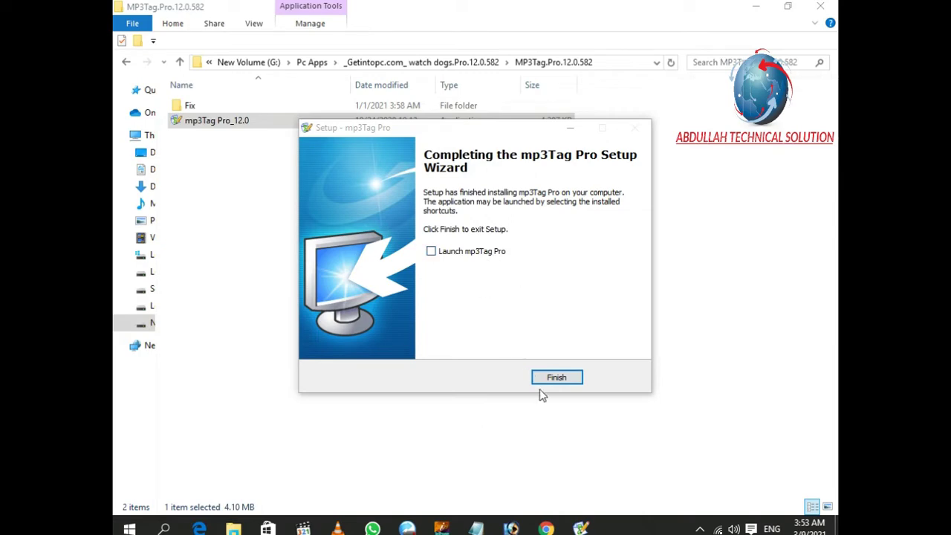
click(556, 378)
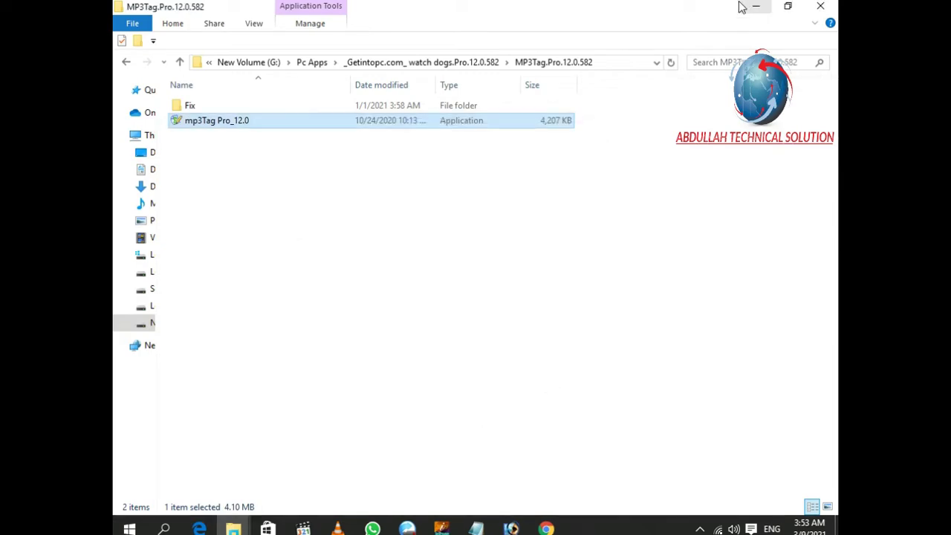
Move the mp3Tag Pro shortcut to a free area of the desktop and launch the trial version in a maximized window
click(743, 7)
drag(194, 468, 405, 255)
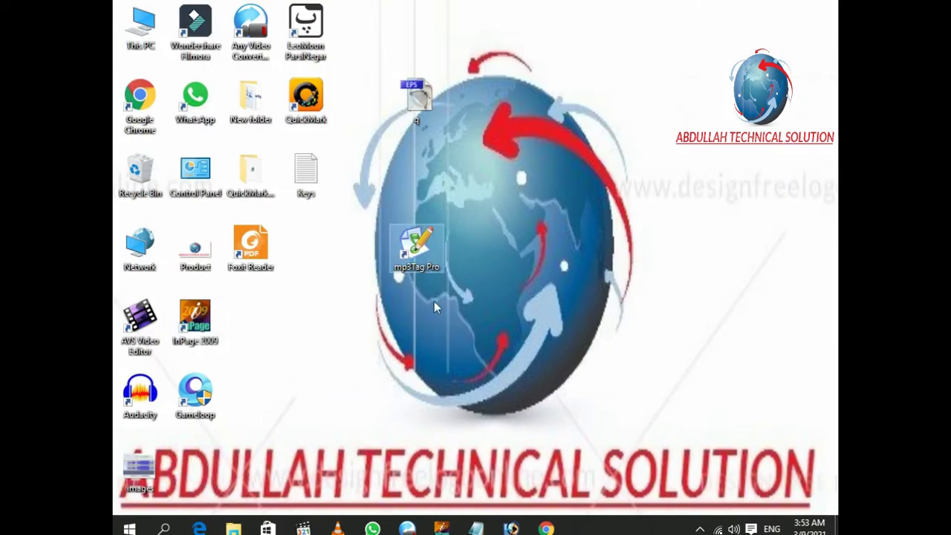
double_click(408, 255)
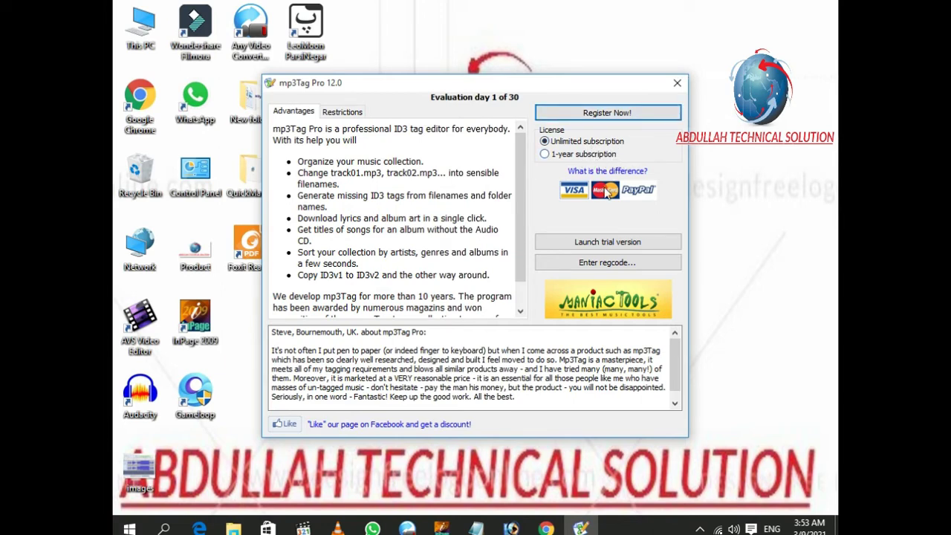
click(580, 246)
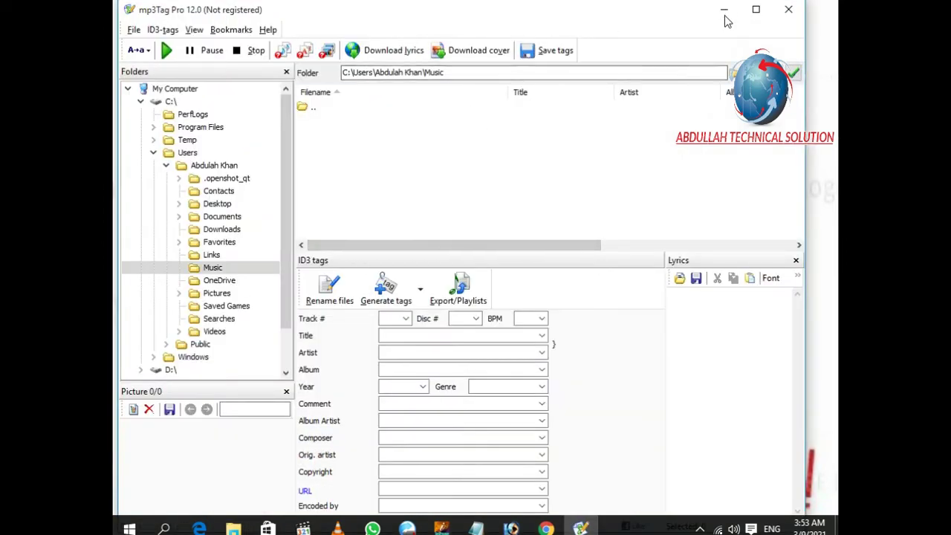
click(755, 9)
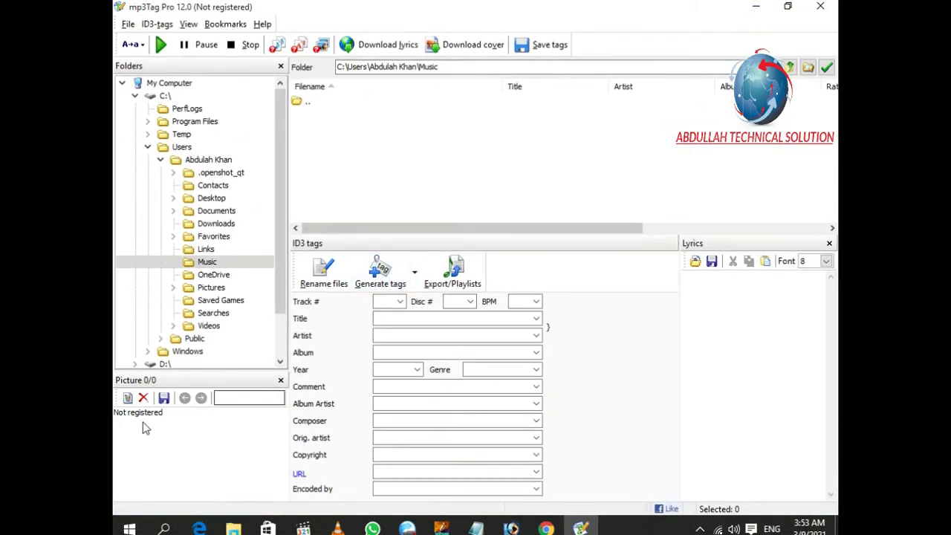
click(127, 25)
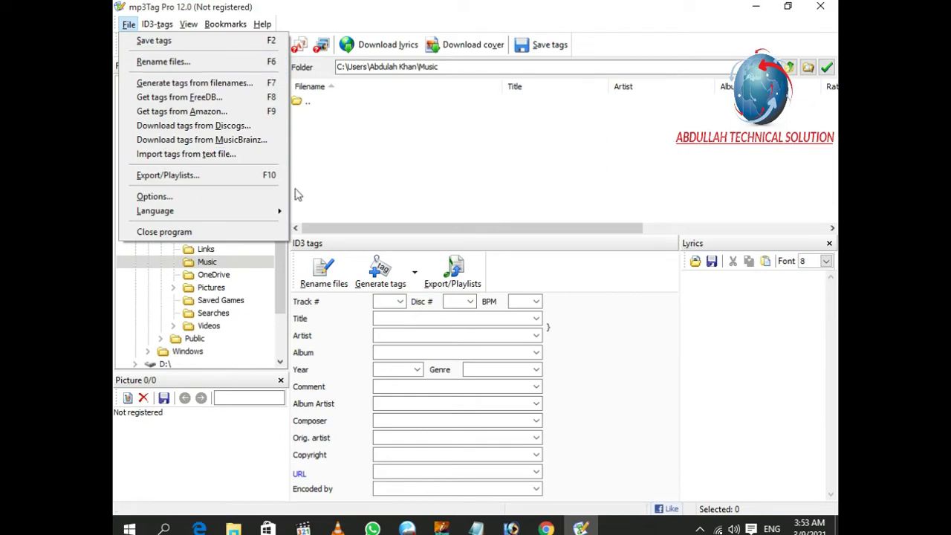
click(364, 174)
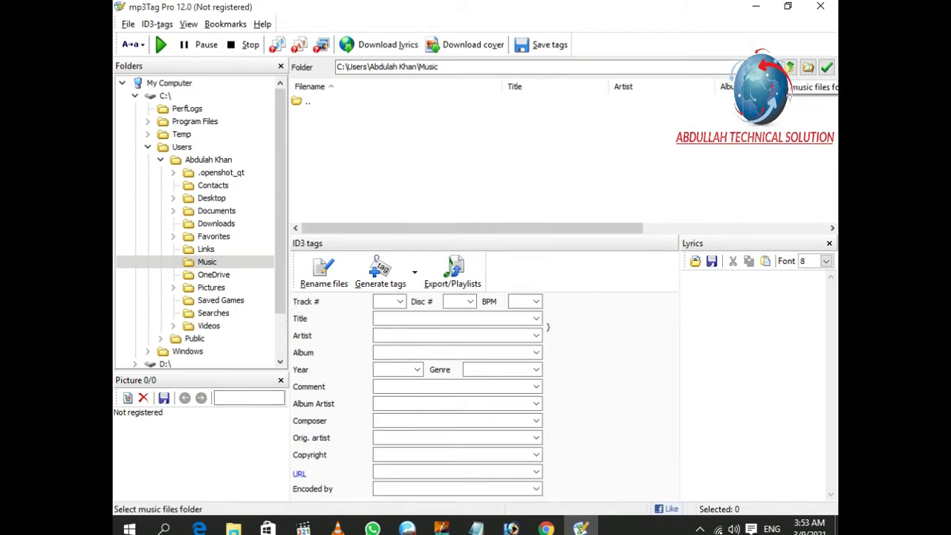
Load the Best soung folder from india\Aiedo on the Song india (E:) drive as the music files folder
click(808, 66)
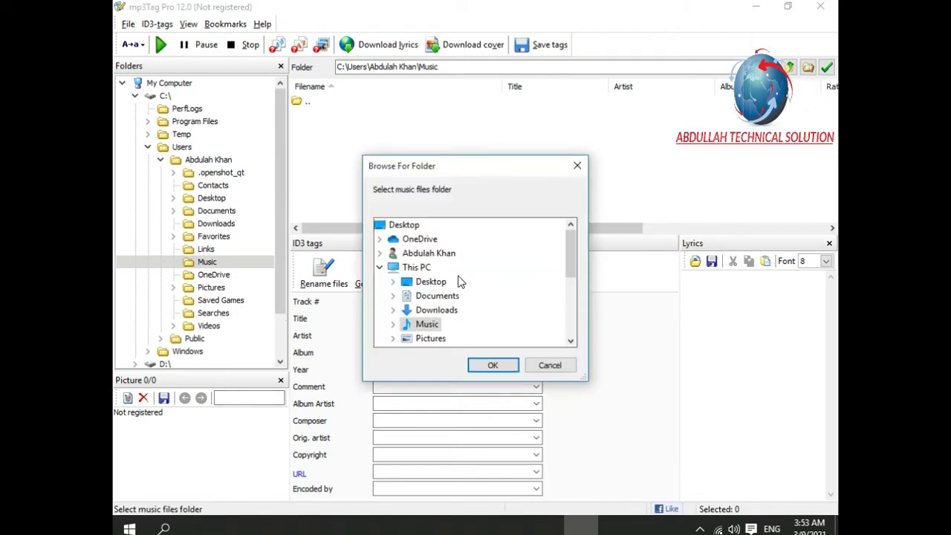
scroll(496, 268, down, 5)
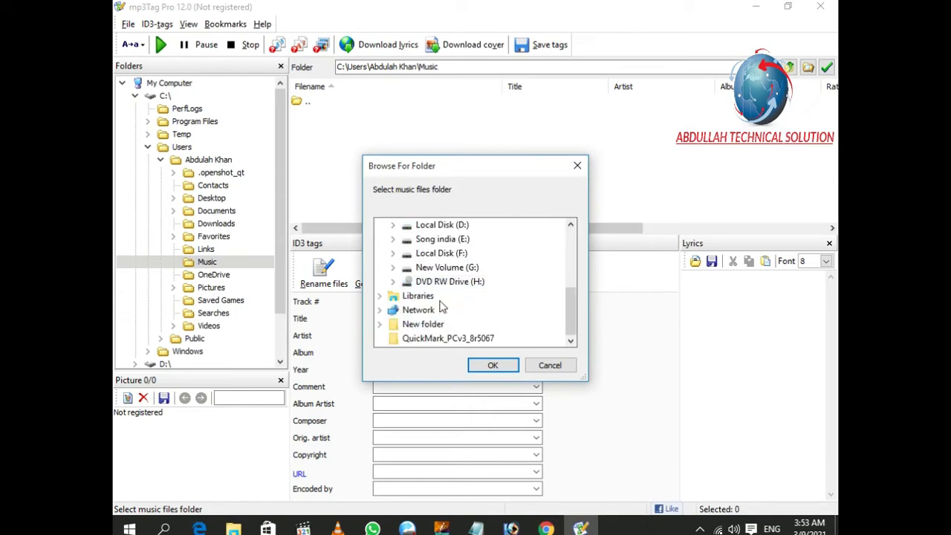
double_click(437, 240)
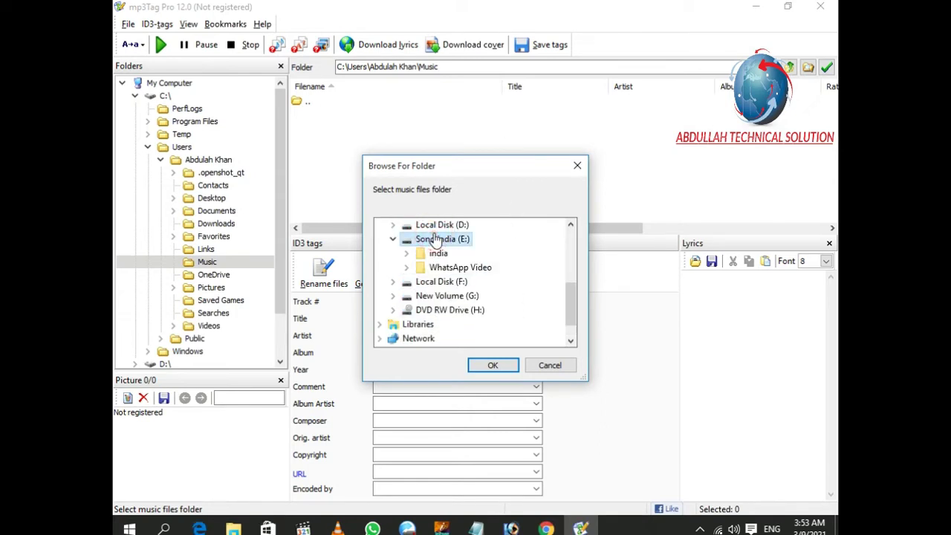
double_click(438, 254)
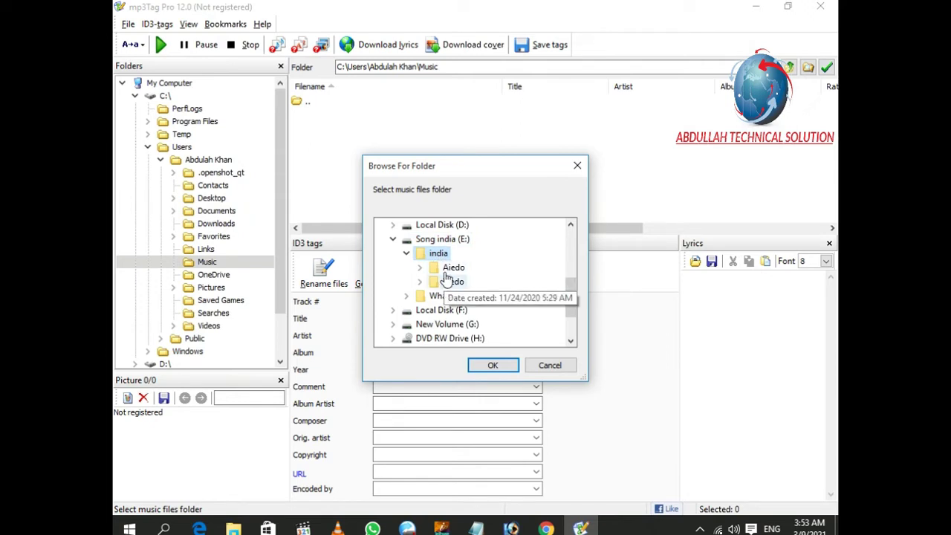
double_click(451, 268)
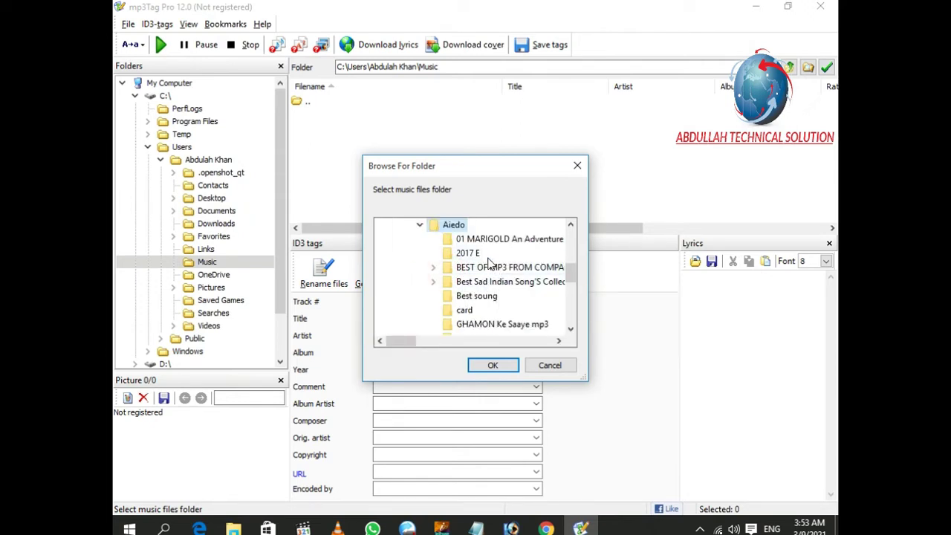
click(474, 298)
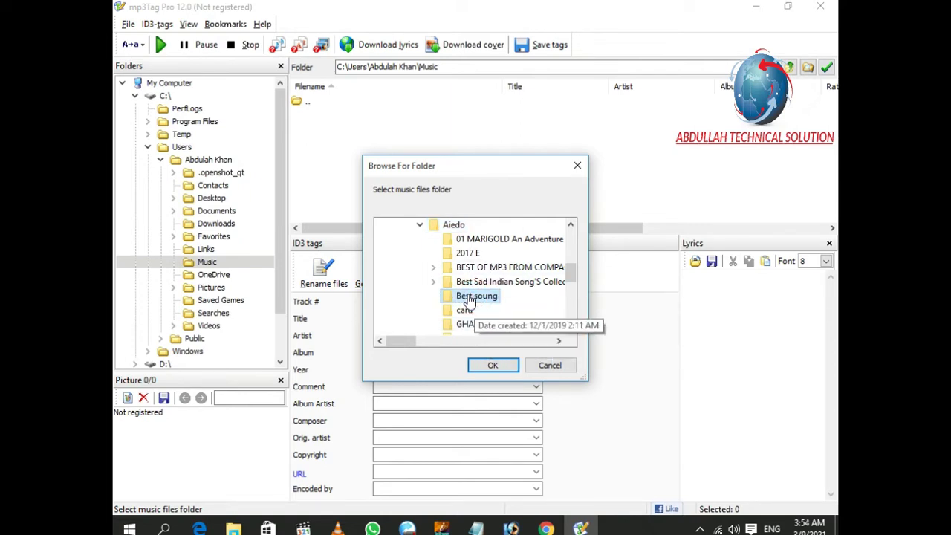
click(489, 366)
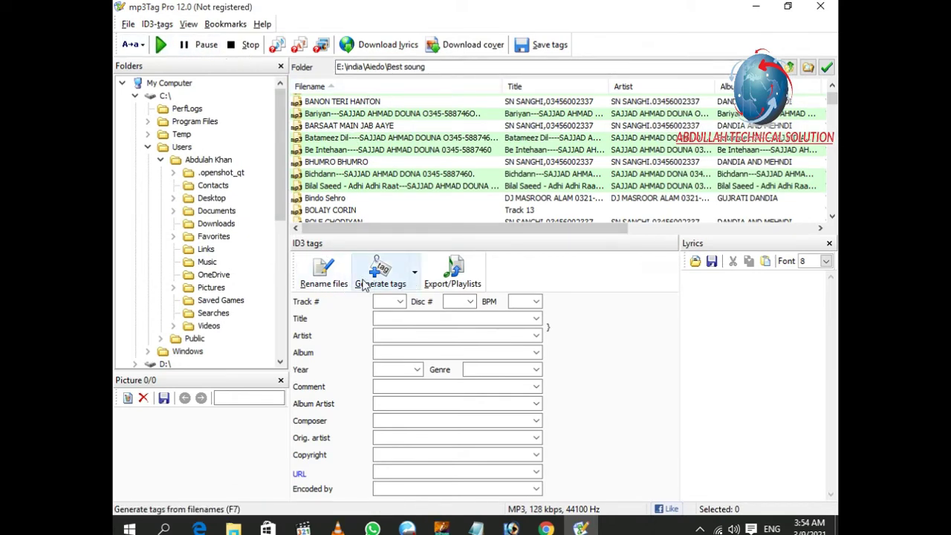
Look through the loaded song list down to the last file, examining the title, artist and album tags
click(381, 318)
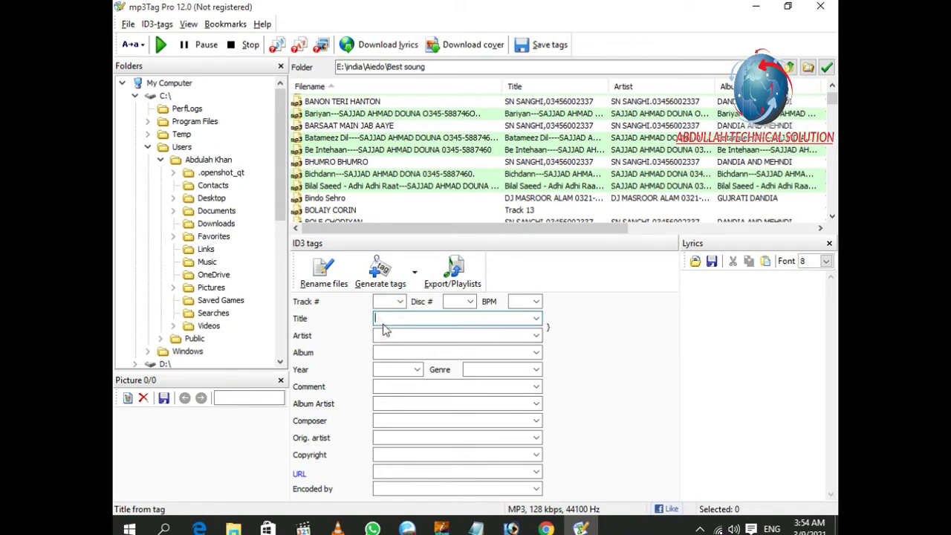
click(590, 280)
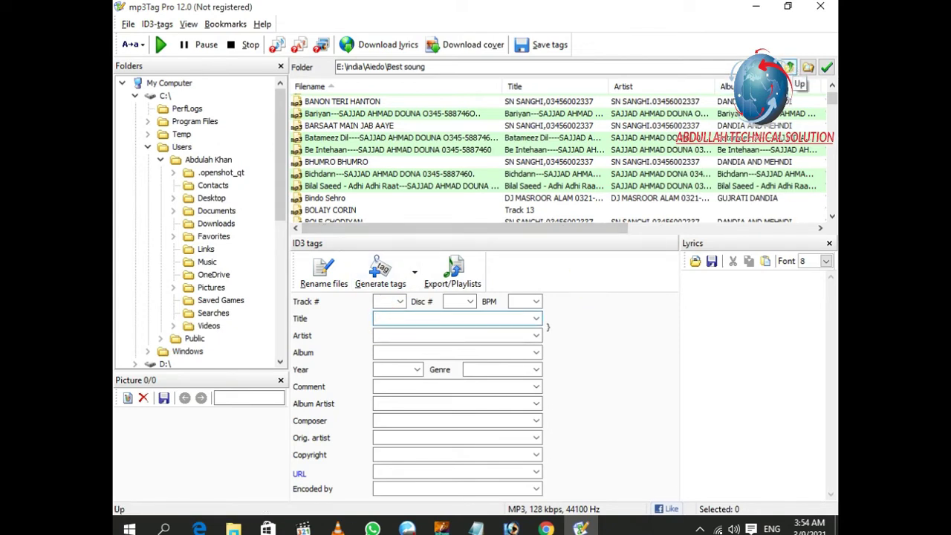
drag(832, 107, 115, 148)
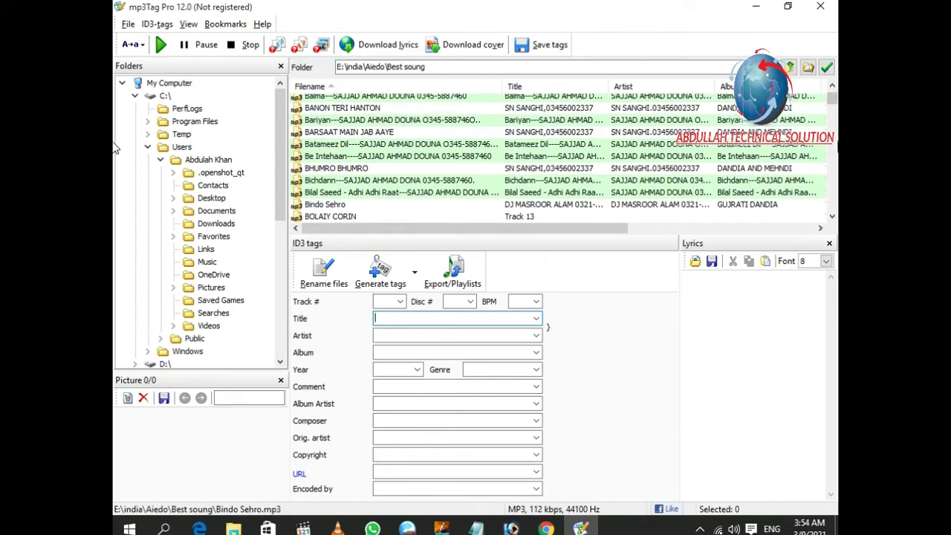
drag(113, 110, 806, 219)
click(803, 214)
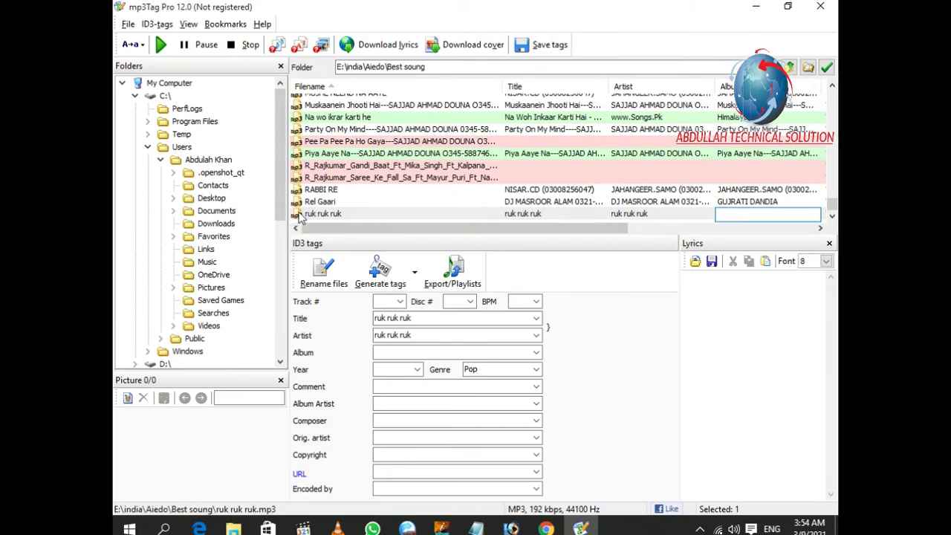
click(287, 210)
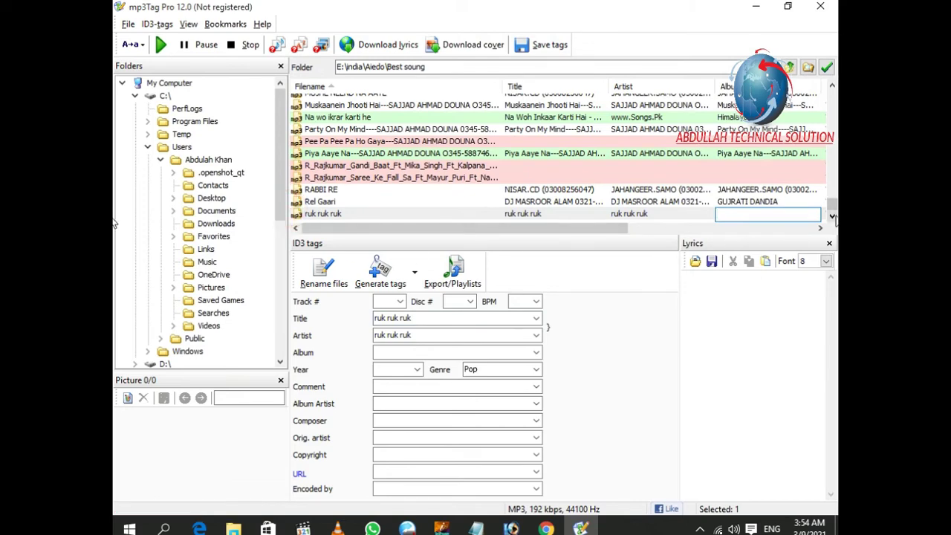
drag(115, 215, 115, 143)
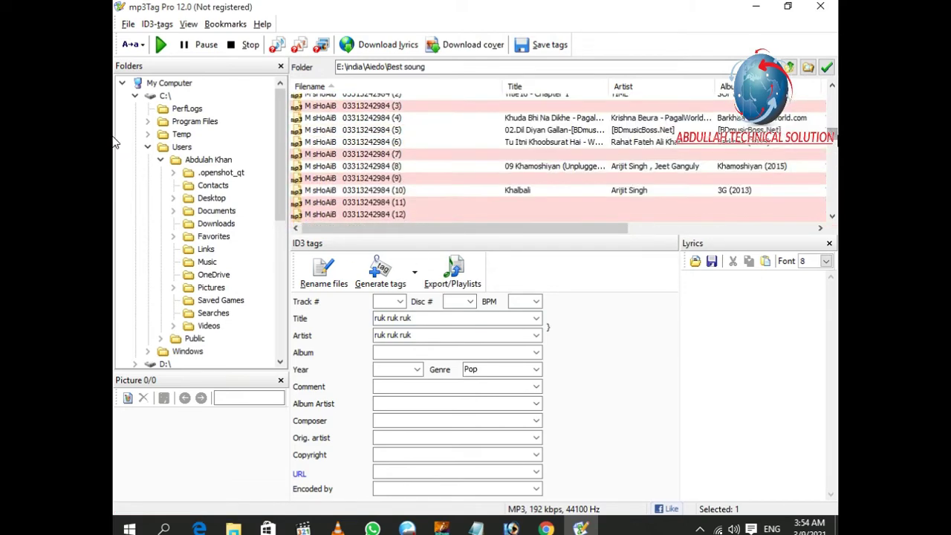
click(734, 328)
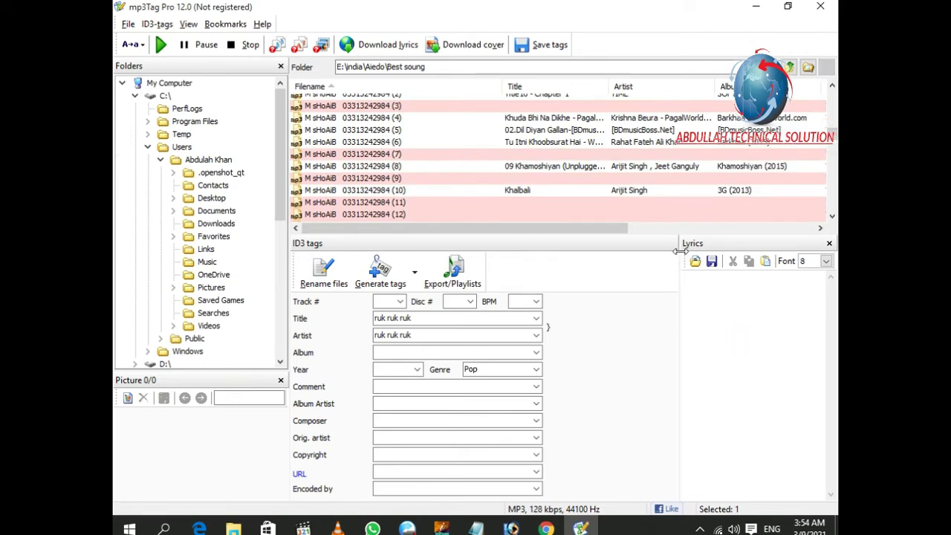
scroll(587, 220, down, 14)
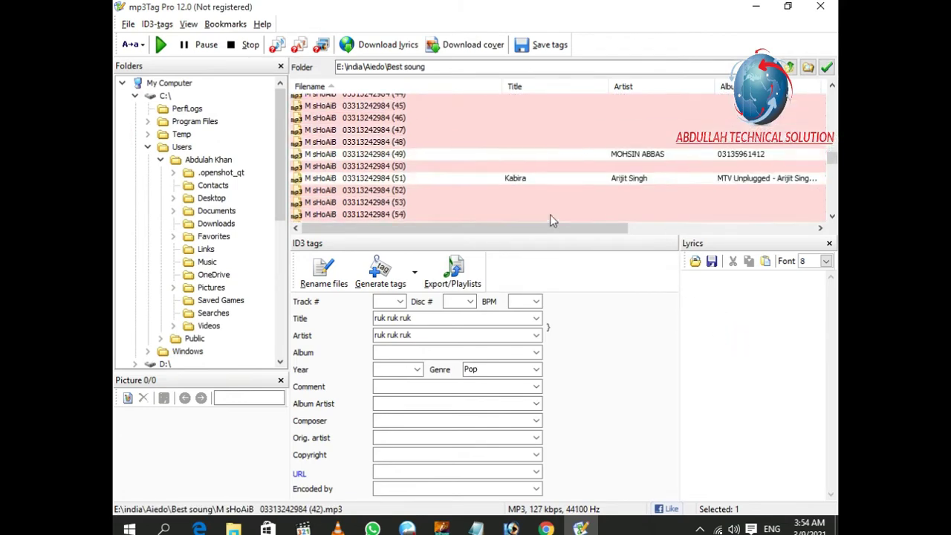
scroll(550, 214, down, 19)
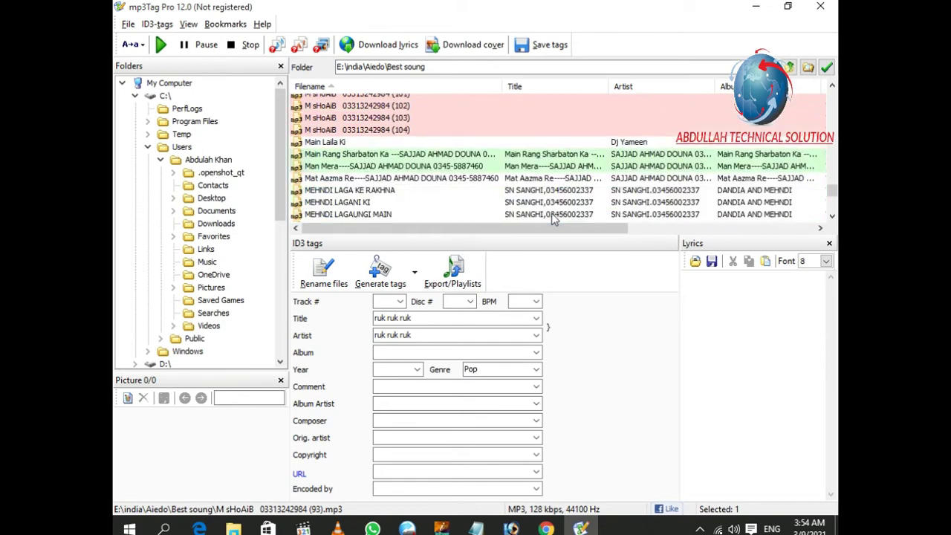
scroll(552, 213, down, 6)
scroll(551, 213, up, 6)
scroll(551, 213, down, 4)
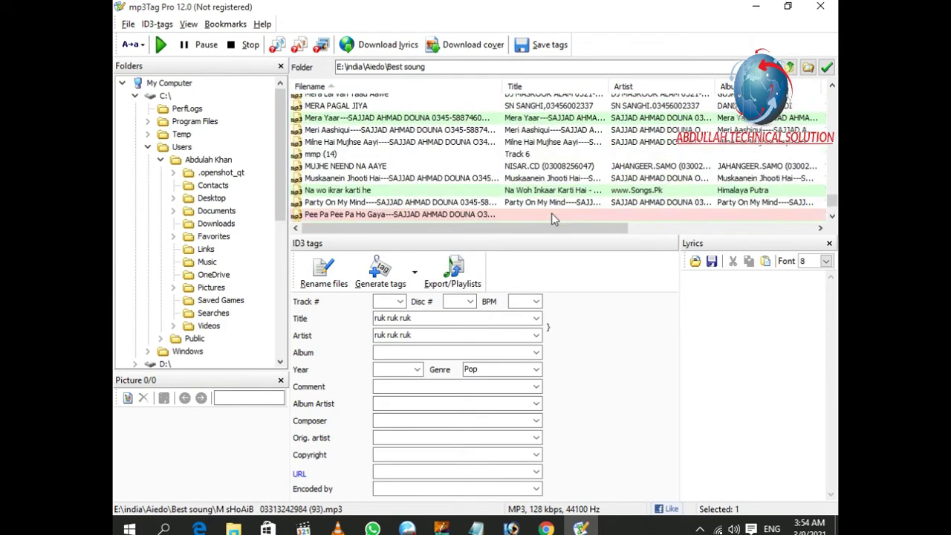
scroll(551, 213, down, 2)
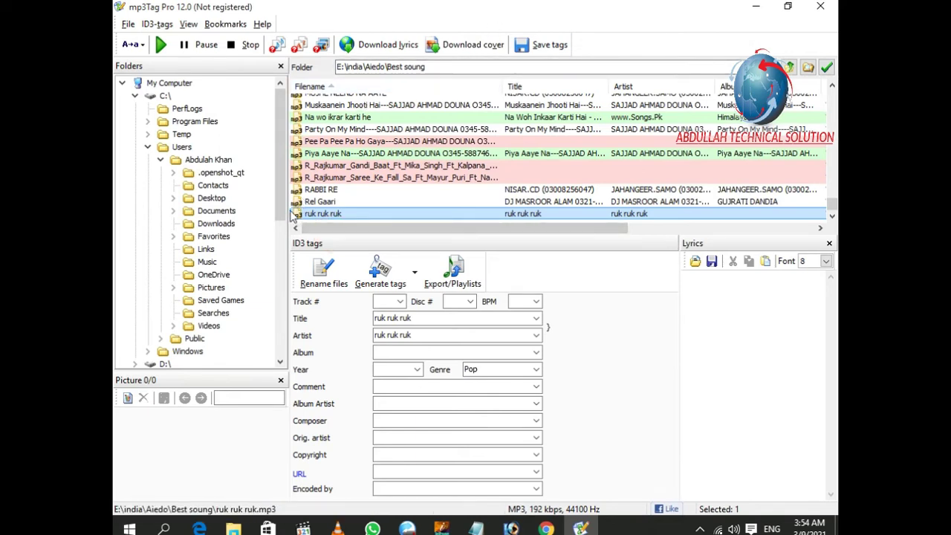
Select all songs in the list, add the Product image from the Desktop as their picture and save the tags
drag(291, 215, 403, 71)
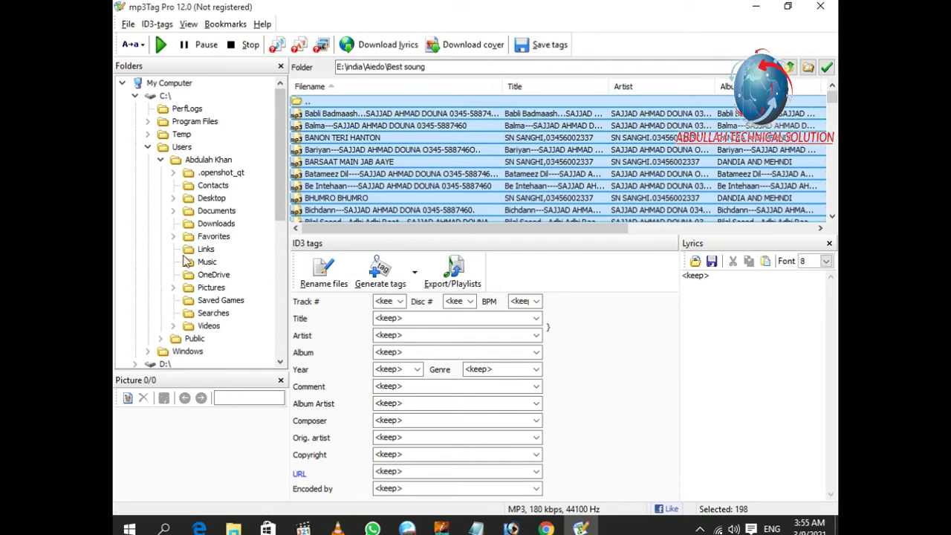
click(127, 397)
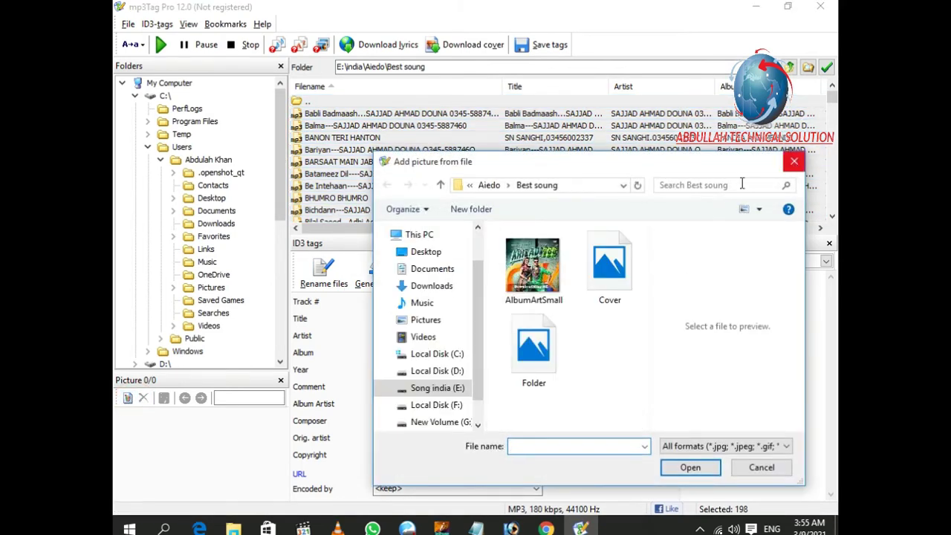
click(423, 252)
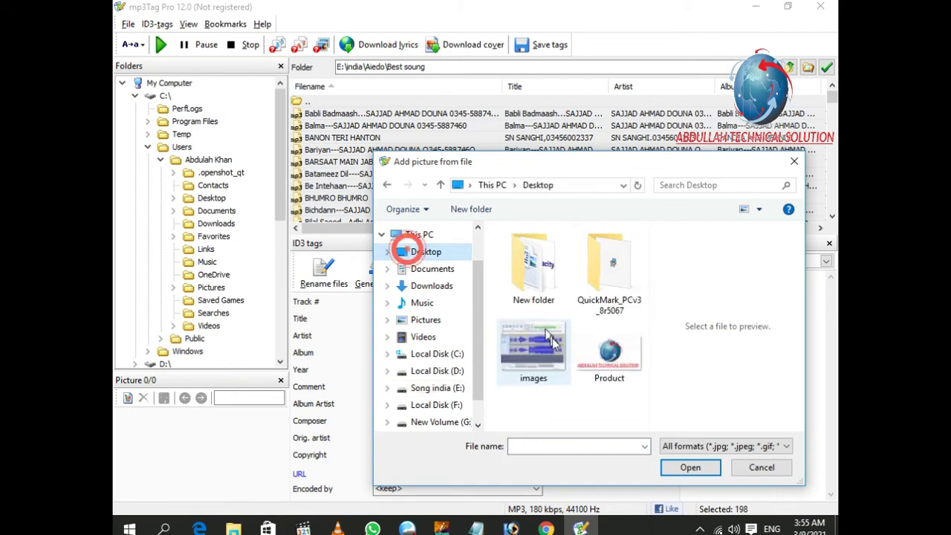
click(609, 353)
click(689, 467)
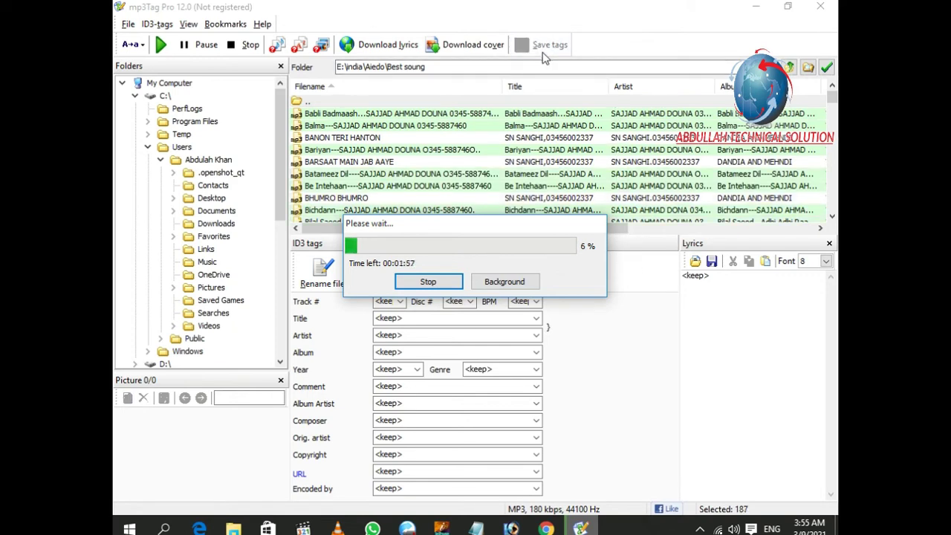
Set the Title tag of the selected songs to "Abdullah Technical Solution"
mouse_move(581, 528)
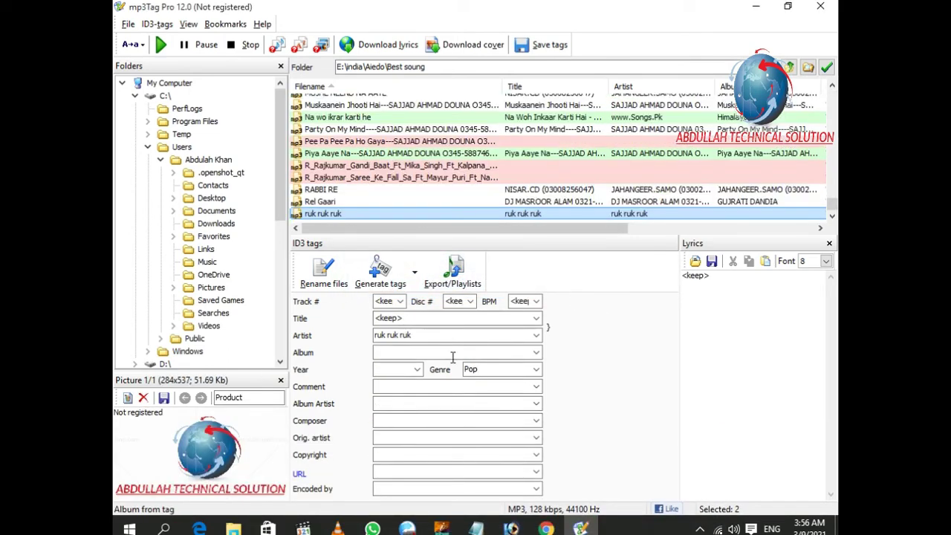
click(437, 319)
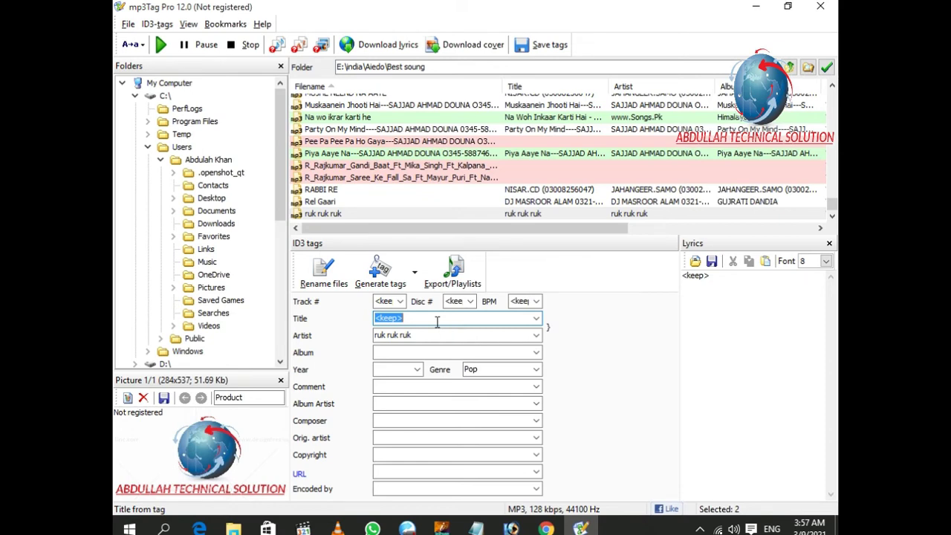
key(BackSpace)
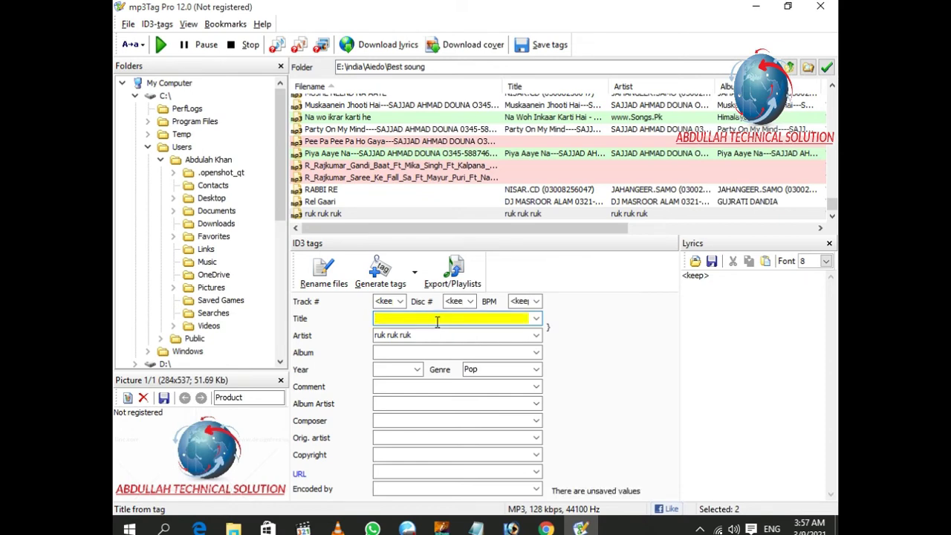
text(Abdullah Techm)
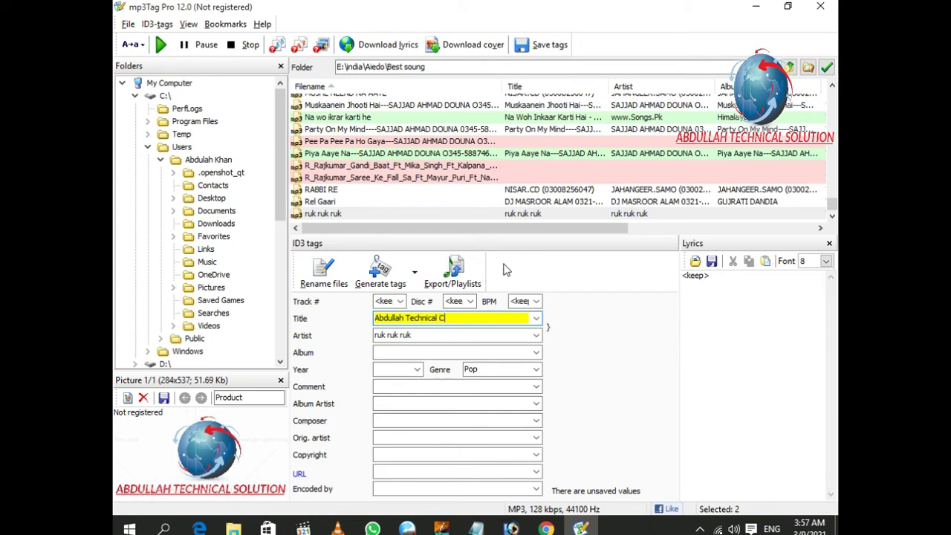
text(olution)
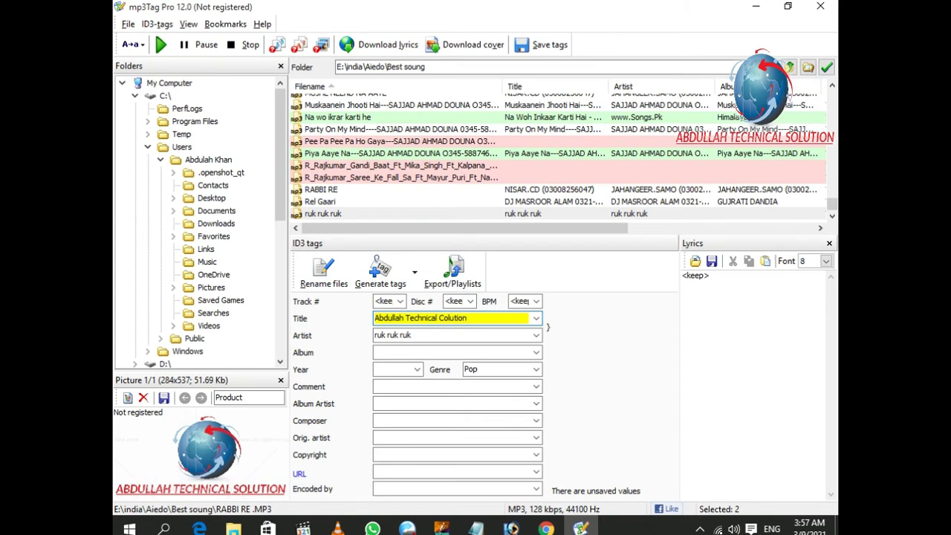
click(441, 318)
key(BackSpace)
text(S)
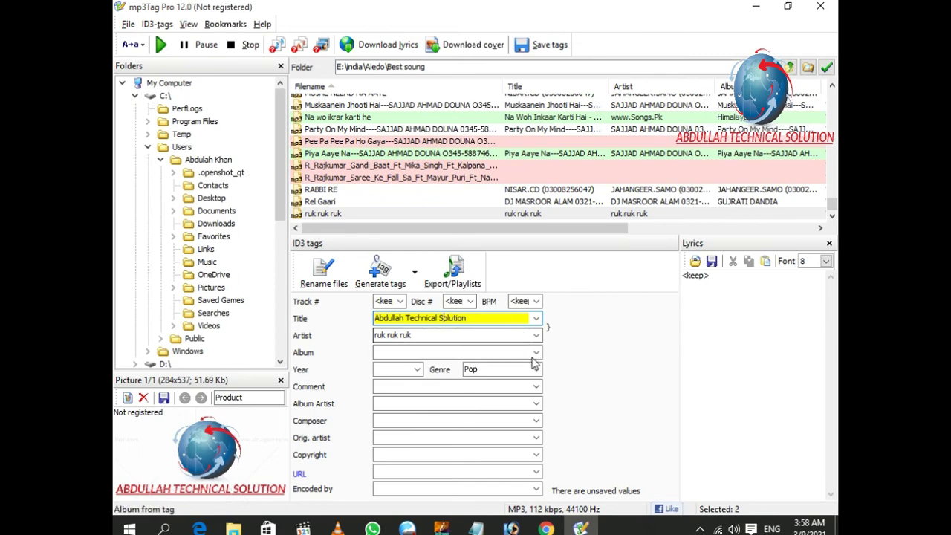
Start saving the lyrics to a file, with the Desktop as location and Text Files (*.txt) as the type
click(711, 262)
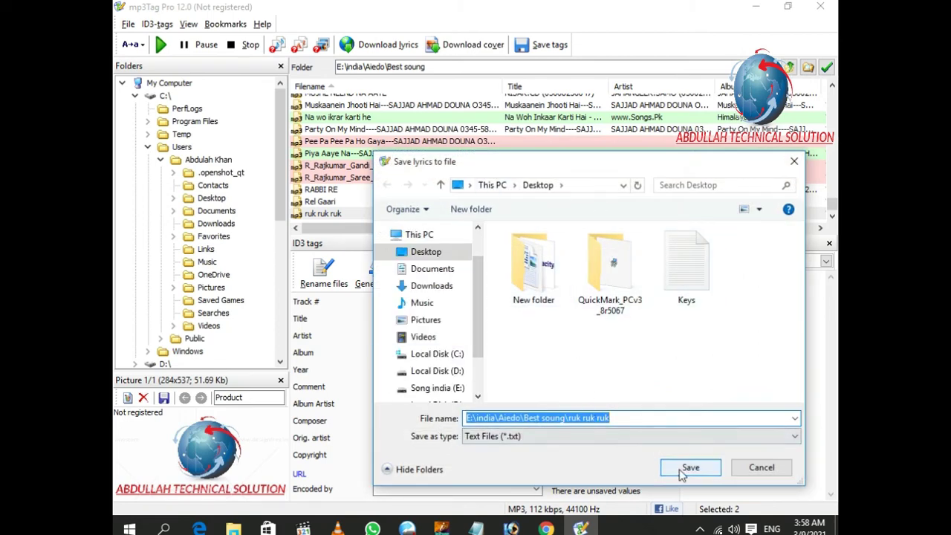
click(446, 252)
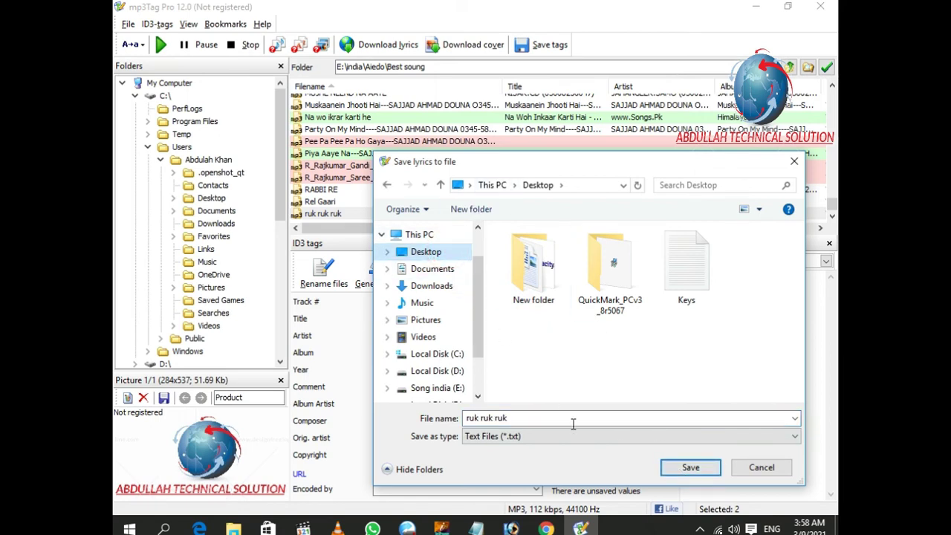
click(795, 436)
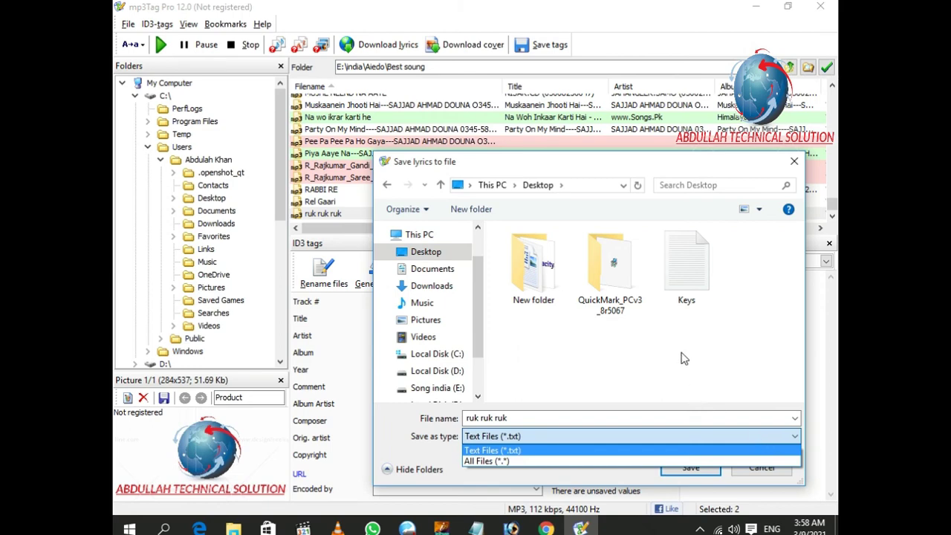
click(751, 357)
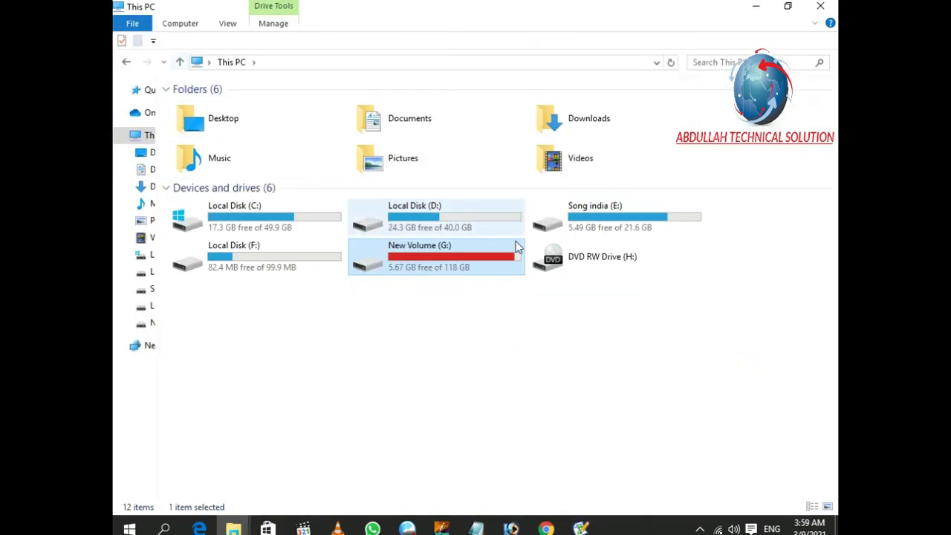
Switch to File Explorer and open the Best soung folder in india\Aiedo on the Song india (E:) drive
double_click(600, 204)
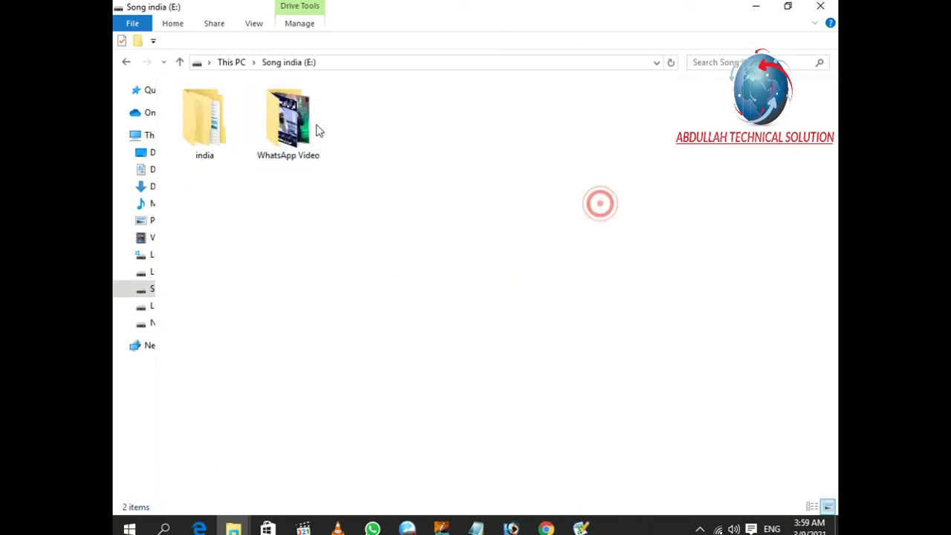
double_click(205, 119)
double_click(188, 107)
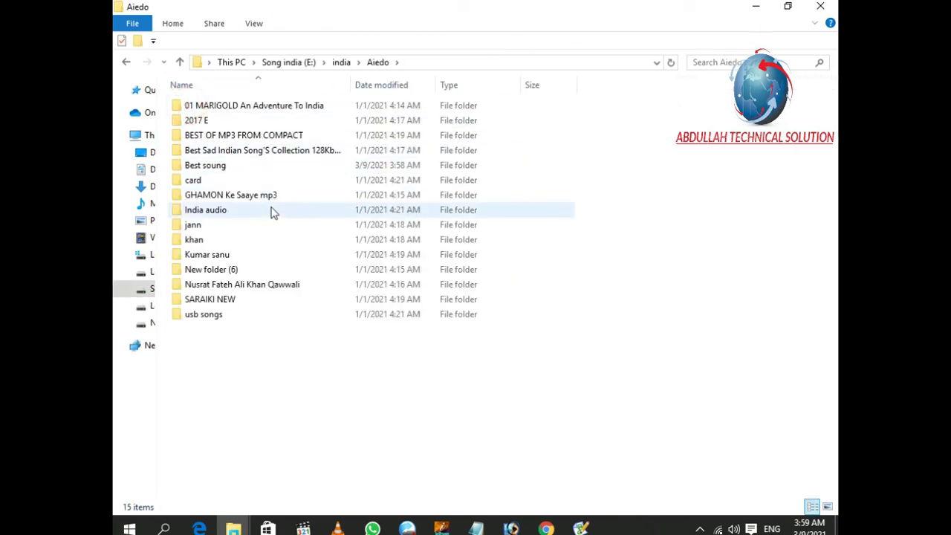
double_click(223, 164)
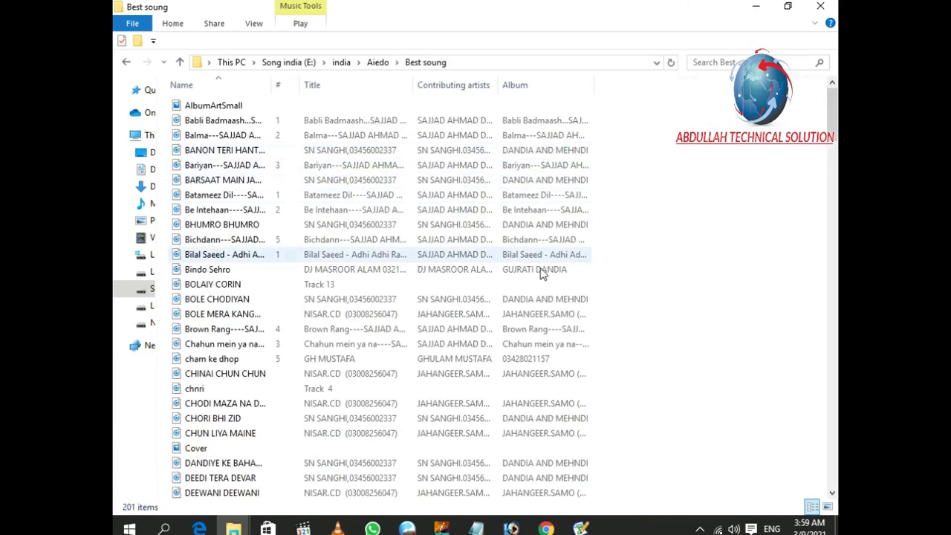
Show the Best soung files as large thumbnails and look over the cover pictures on the songs
click(827, 506)
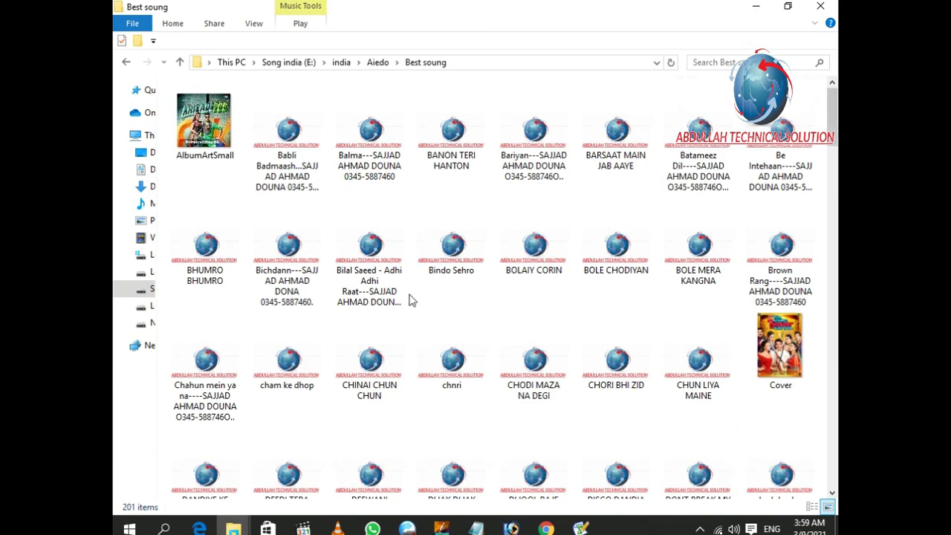
scroll(240, 125, down, 2)
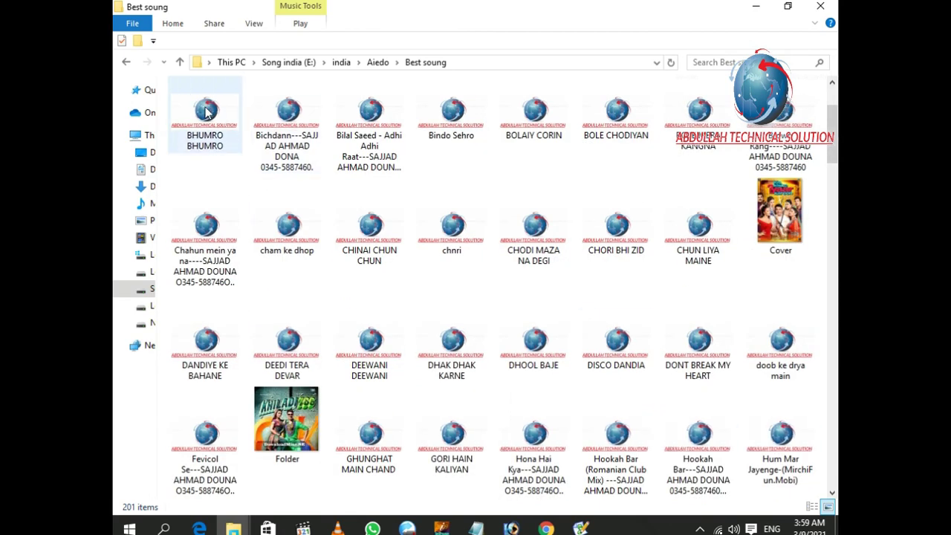
Open the BHUMRO BHUMRO song with MPC-HC, and skip ahead to about 02:17 in the JKLS Mashup song to check its cover picture
right_click(206, 110)
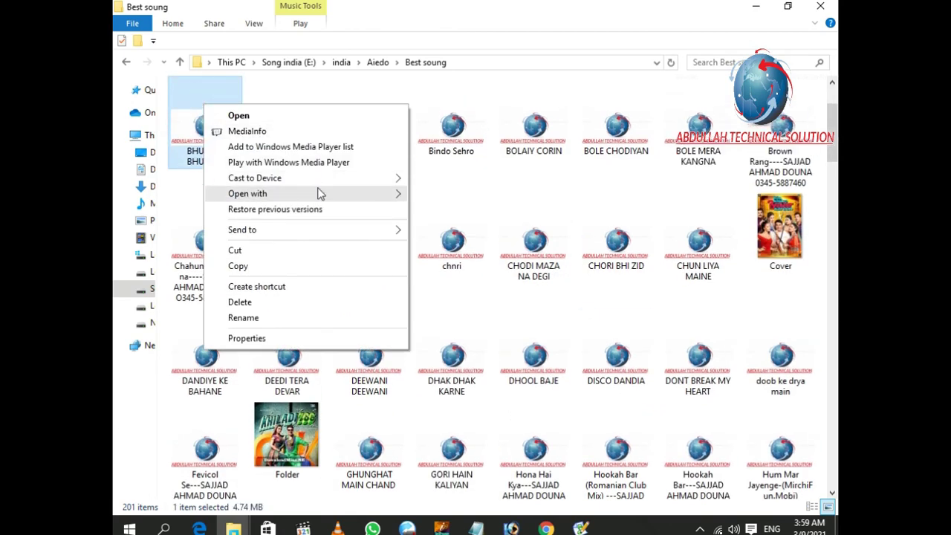
mouse_move(319, 195)
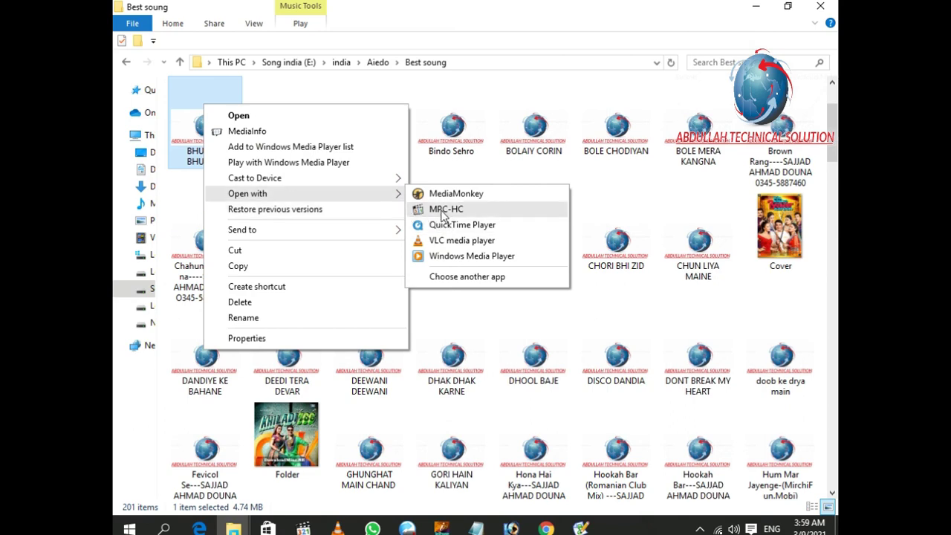
click(439, 208)
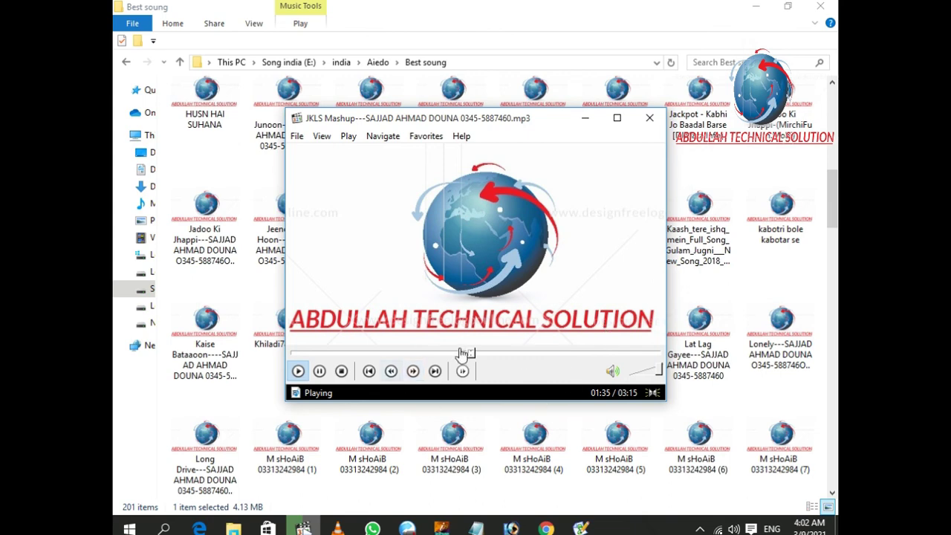
click(512, 354)
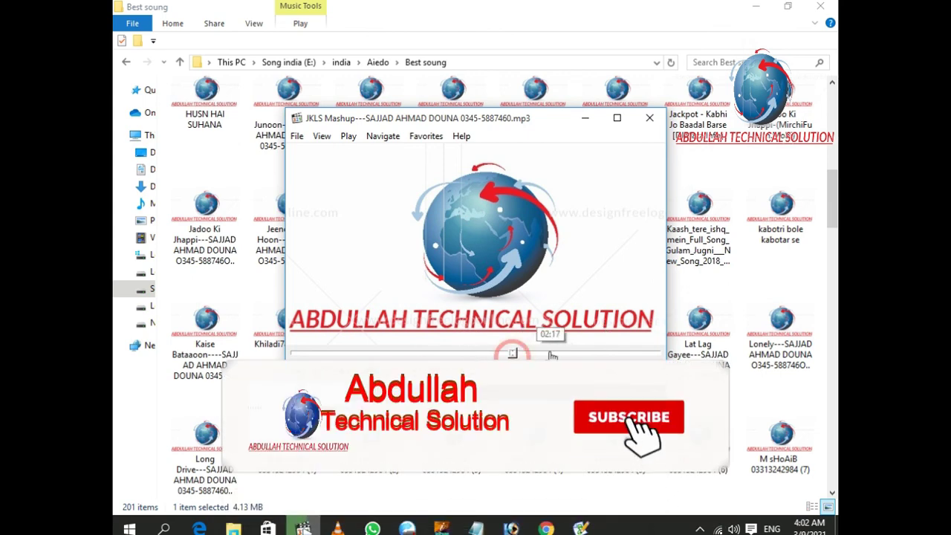
click(552, 355)
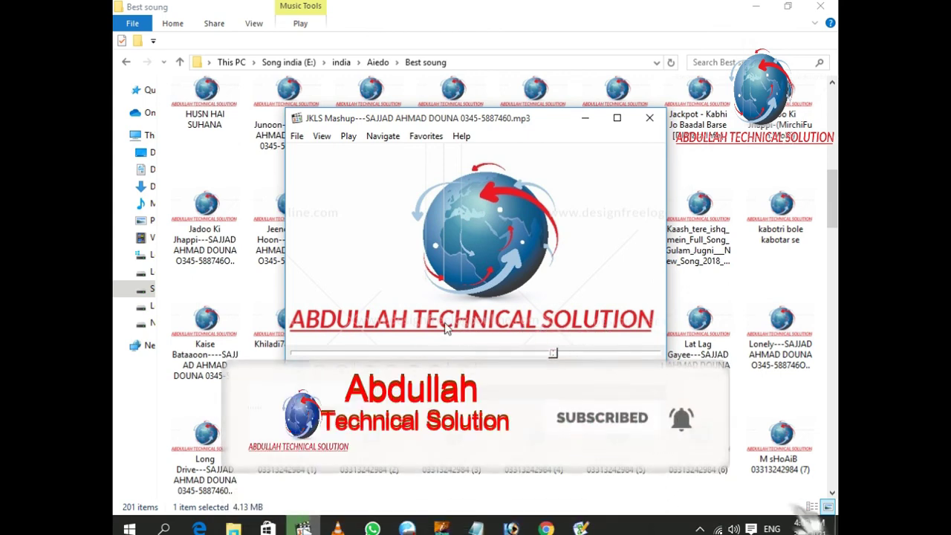